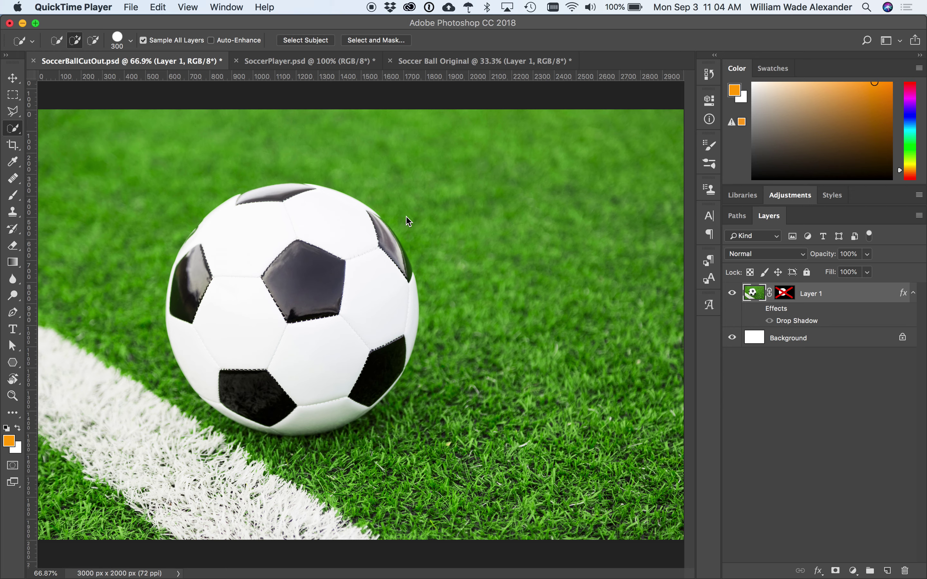
Open Save for Web (Legacy) for SoccerBallCutOut.psd, showing the 2-Up JPEG High preview.
{"action": "left_click", "coordinate": [409, 23]}
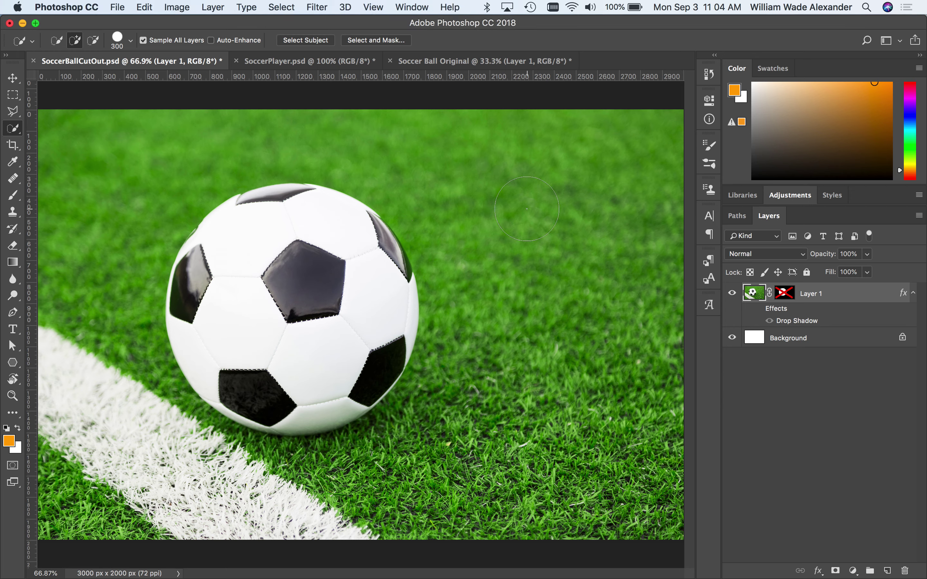
{"action": "key", "text": "super+alt+shift+s"}
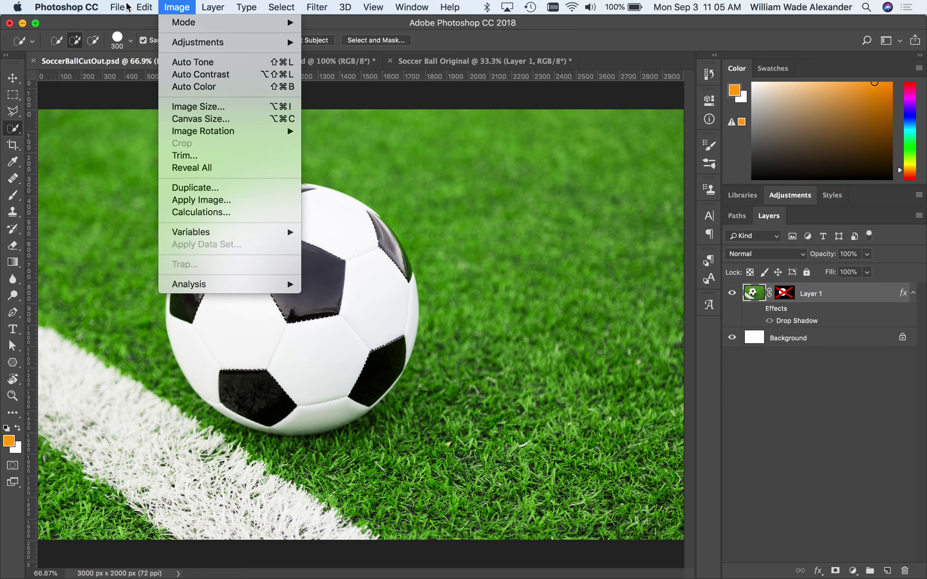
{"action": "left_click", "coordinate": [144, 5]}
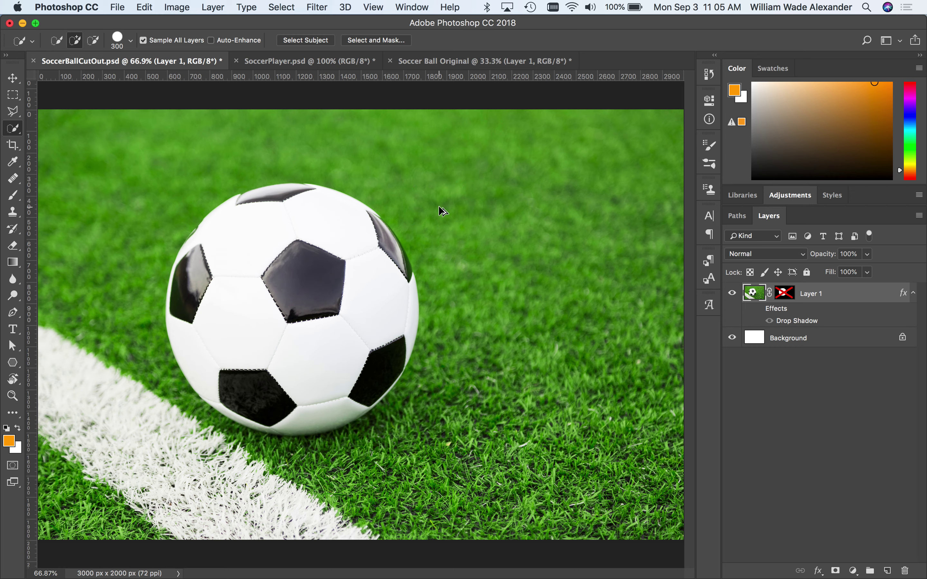
{"action": "key", "text": "super+alt+shift+s"}
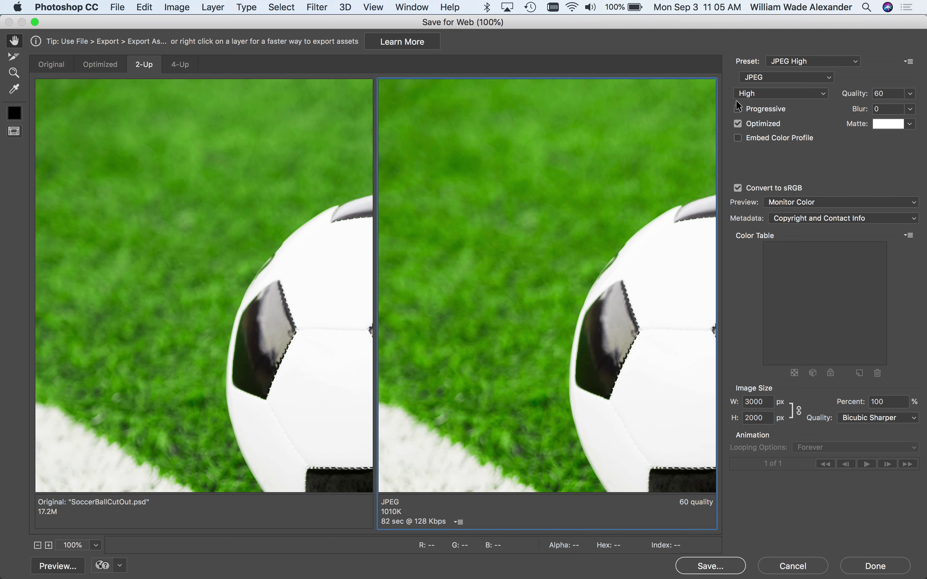
Preview a GIF 64 No Dither export with Transparency on, then cancel without saving.
{"action": "left_click", "coordinate": [808, 60]}
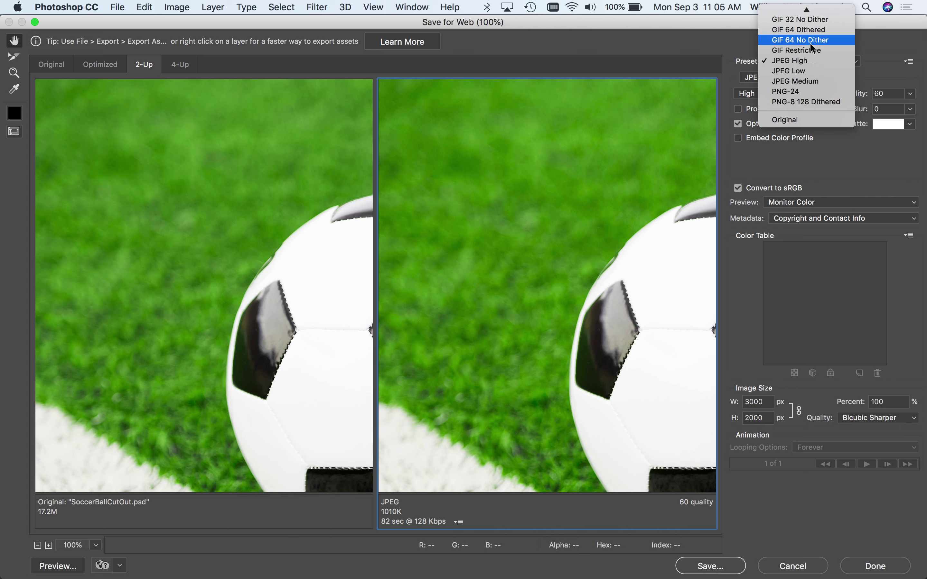
{"action": "left_click", "coordinate": [803, 61]}
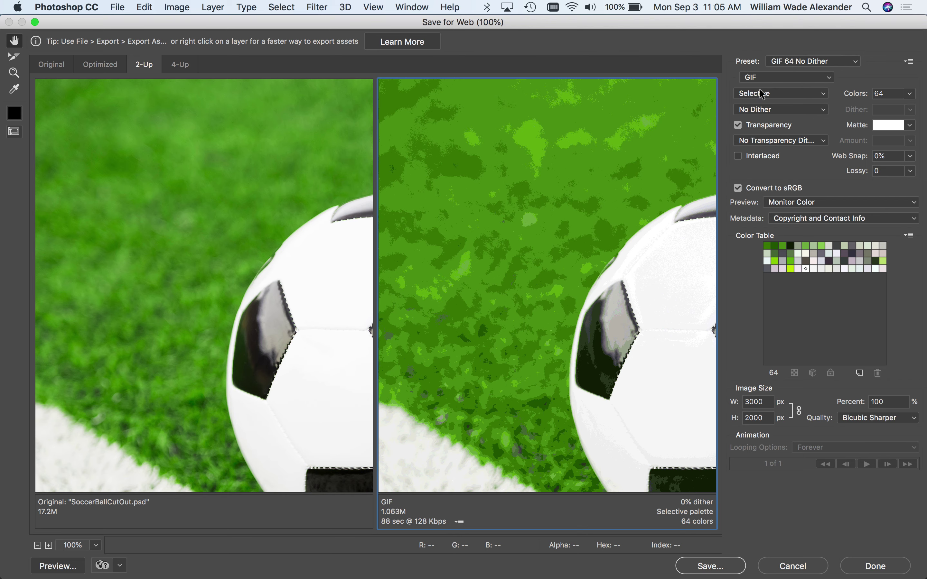
{"action": "left_click", "coordinate": [738, 126]}
{"action": "left_click", "coordinate": [788, 567]}
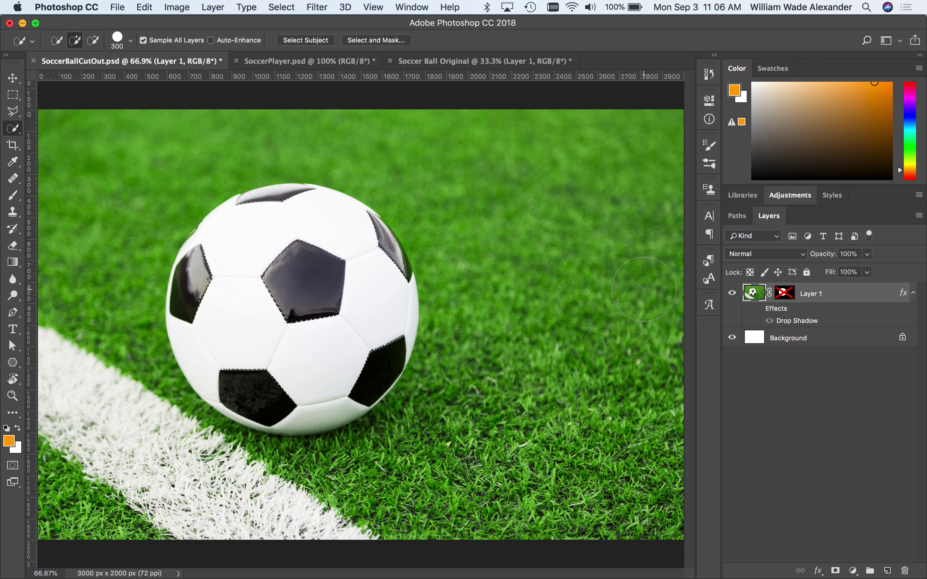
Re-enable Layer 1's mask and hide the Background layer so the ball sits on transparency.
{"action": "left_click", "coordinate": [790, 295], "text": "shift"}
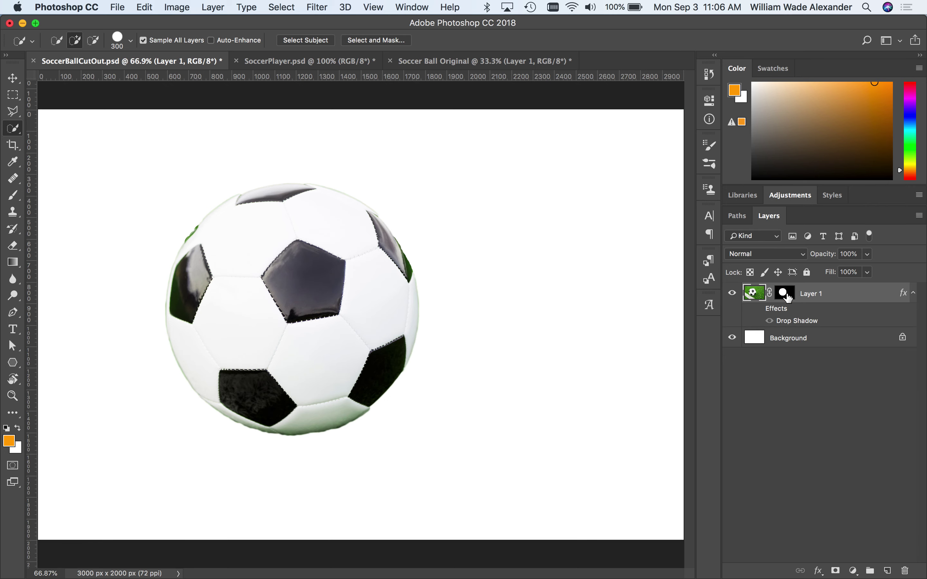
{"action": "left_click", "coordinate": [733, 338]}
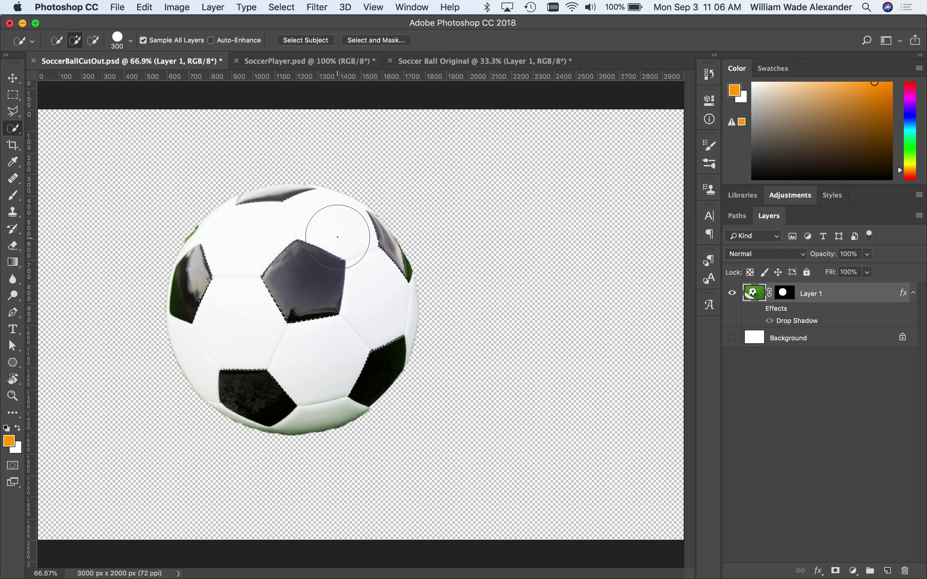
{"action": "key", "text": "v"}
{"action": "mouse_move", "coordinate": [393, 306]}
{"action": "left_mouse_down"}
{"action": "mouse_move", "coordinate": [356, 132]}
{"action": "mouse_move", "coordinate": [320, 69]}
{"action": "mouse_move", "coordinate": [385, 337]}
{"action": "left_mouse_up"}
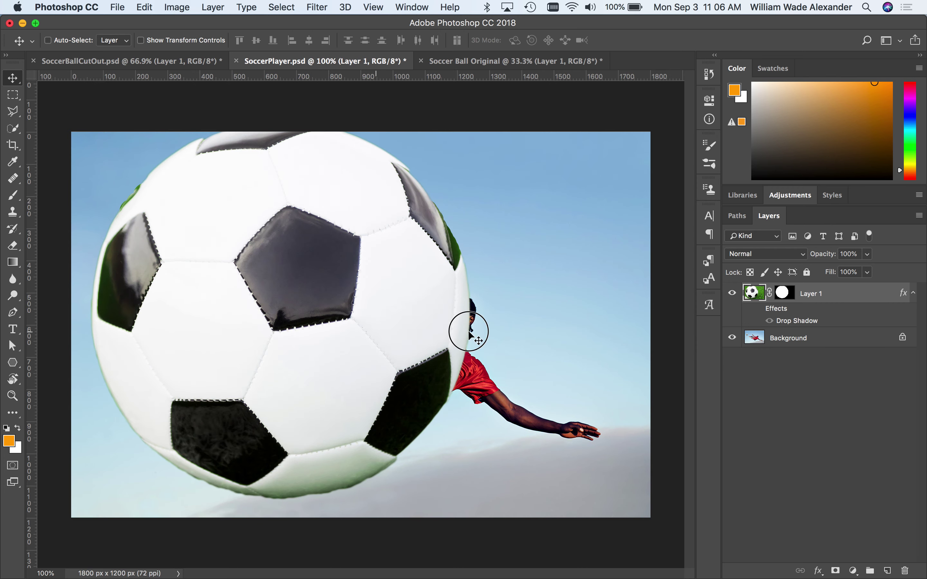
{"action": "left_click_drag", "start_coordinate": [470, 333], "coordinate": [495, 330]}
{"action": "key", "text": "super+z"}
{"action": "key", "text": "alt+super+z"}
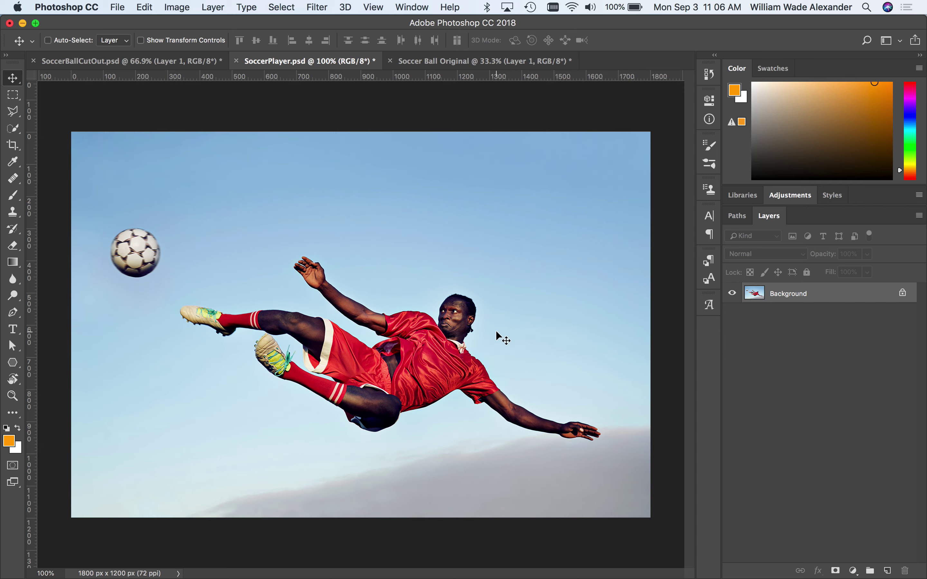
{"action": "left_click", "coordinate": [157, 61]}
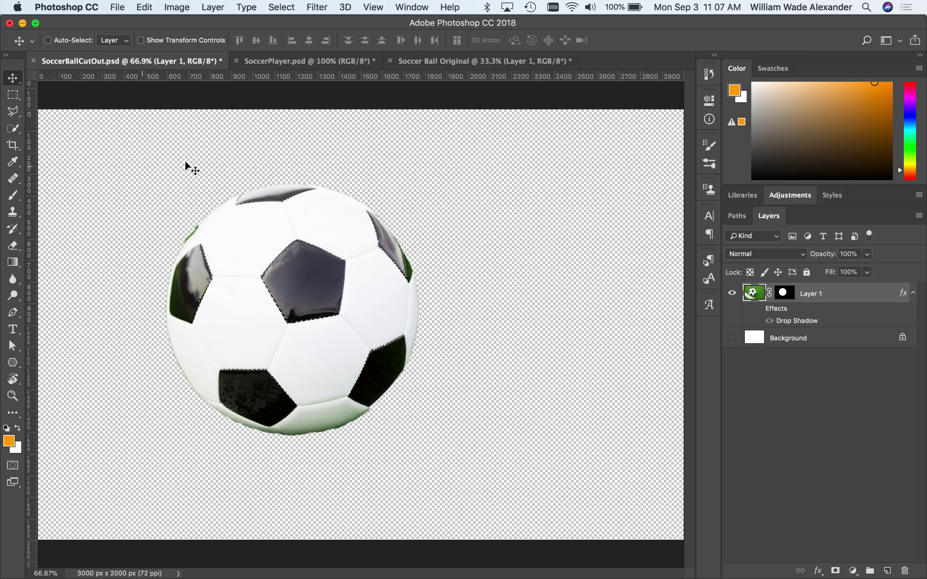
{"action": "left_click", "coordinate": [794, 294], "text": "shift"}
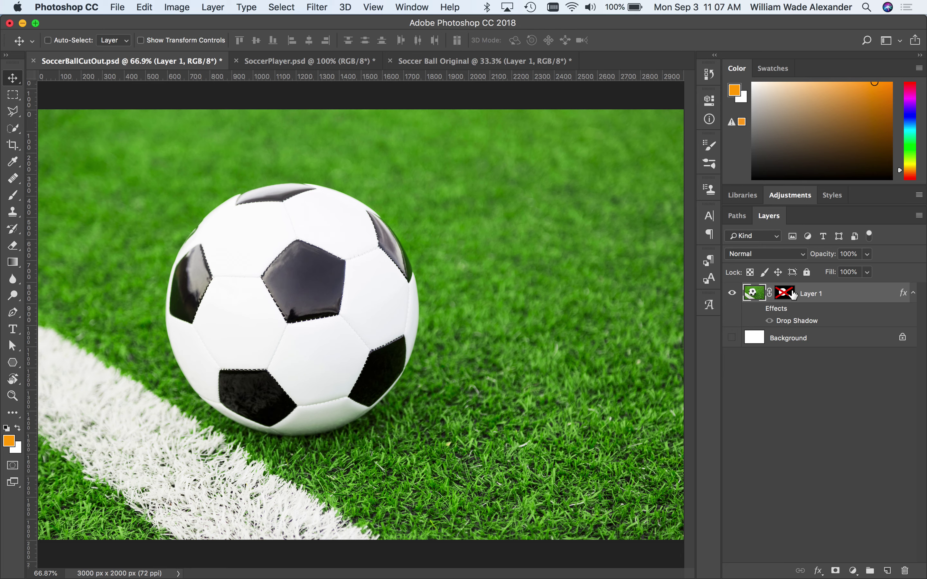
{"action": "left_click", "coordinate": [792, 293], "text": "shift"}
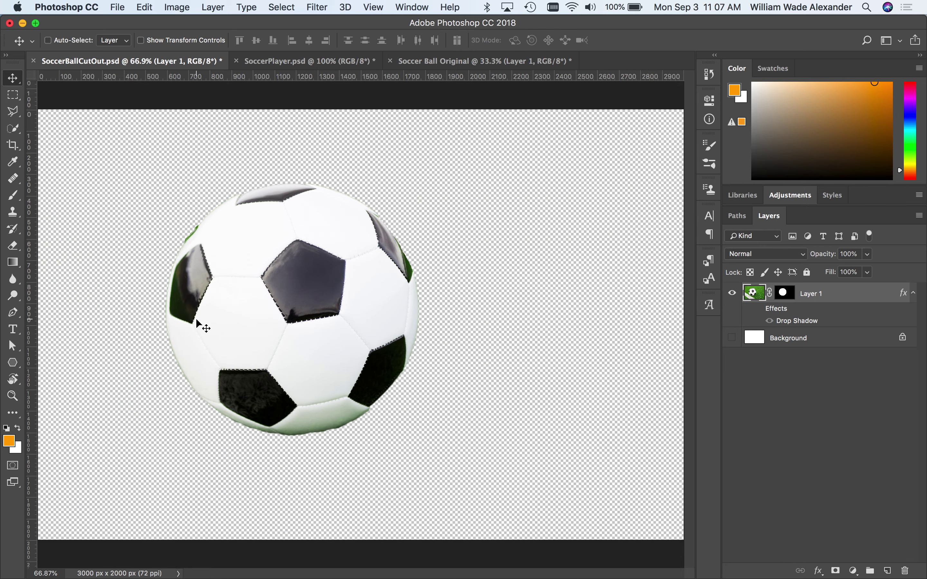
{"action": "left_click", "coordinate": [731, 337]}
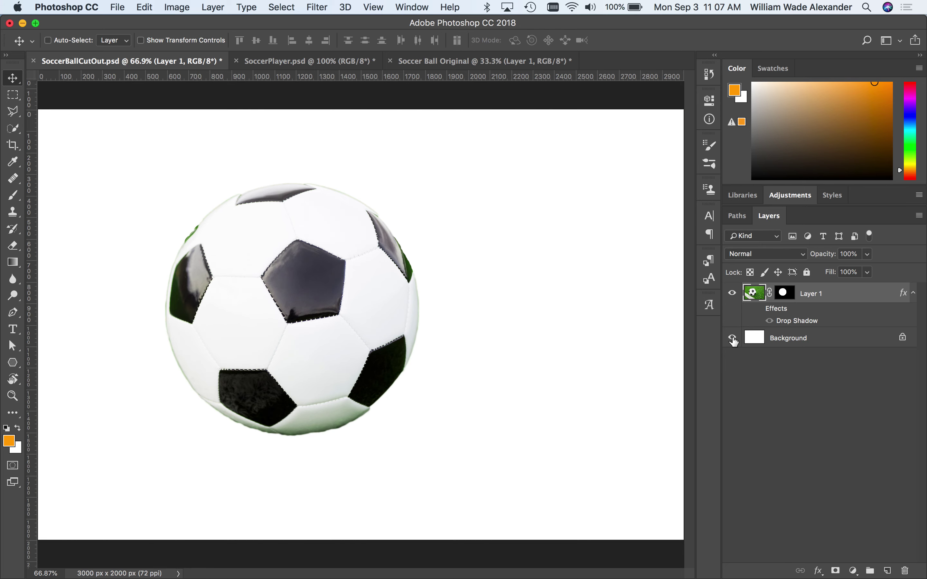
{"action": "left_click", "coordinate": [732, 338]}
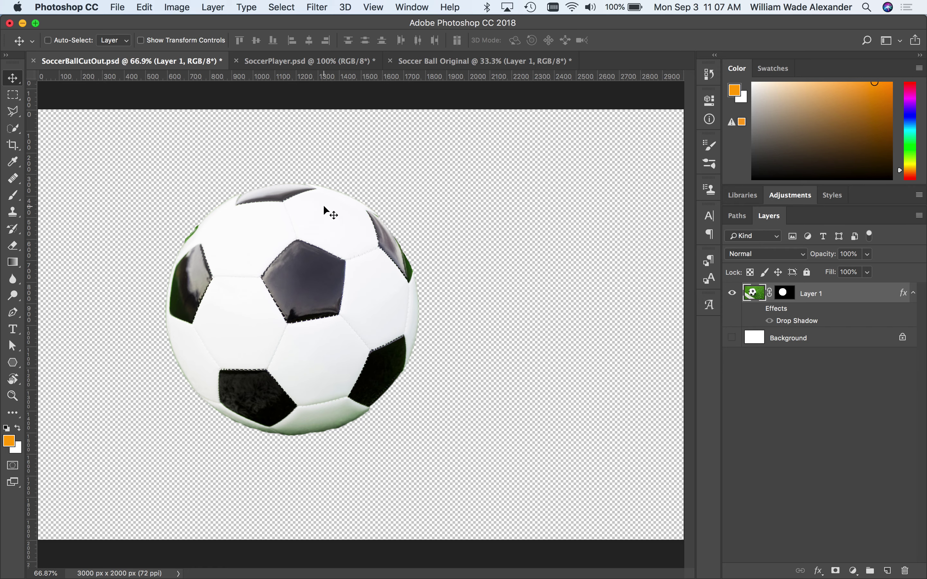
Open File > Export > Save for Web (Legacy), cancel once, then reopen it on the JPEG High preview.
{"action": "left_click", "coordinate": [117, 7]}
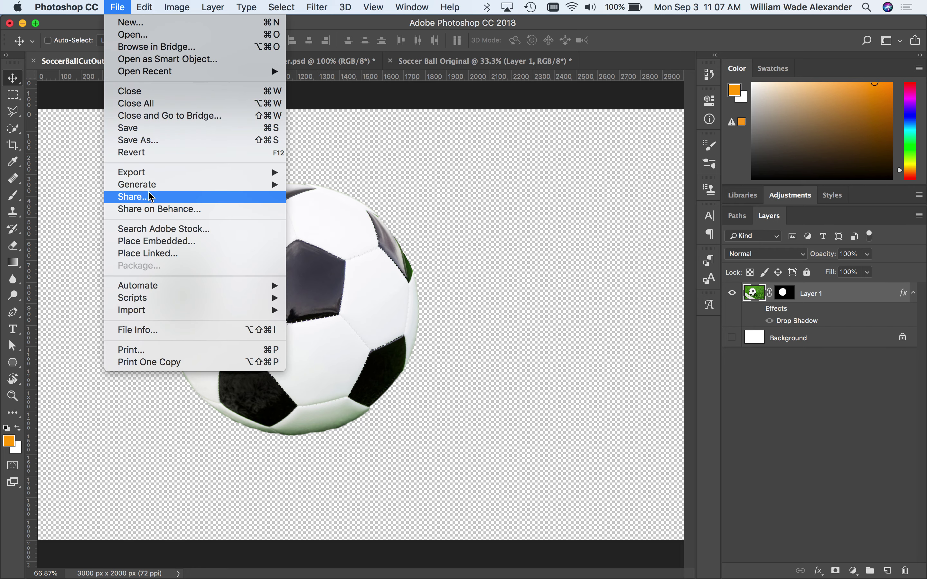
{"action": "mouse_move", "coordinate": [150, 173]}
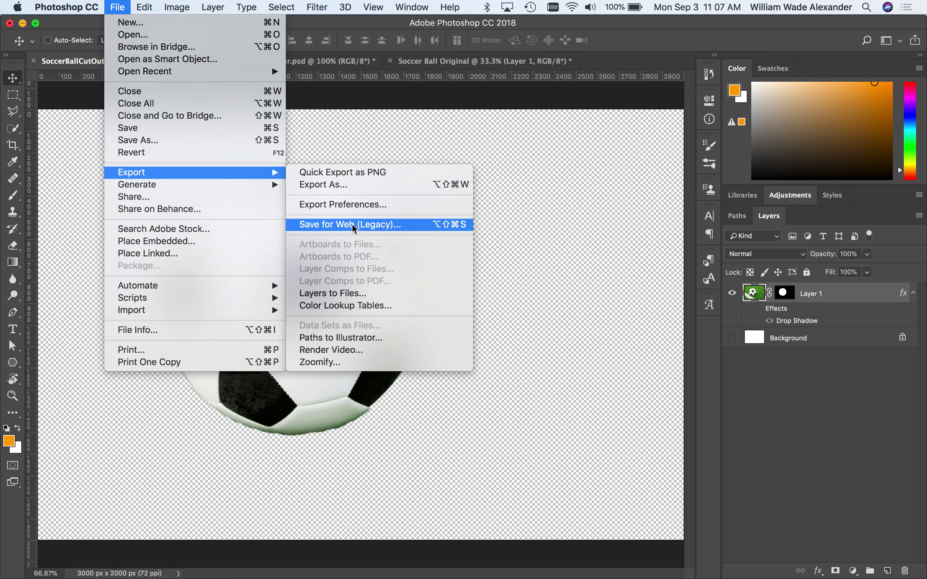
{"action": "left_click", "coordinate": [383, 225]}
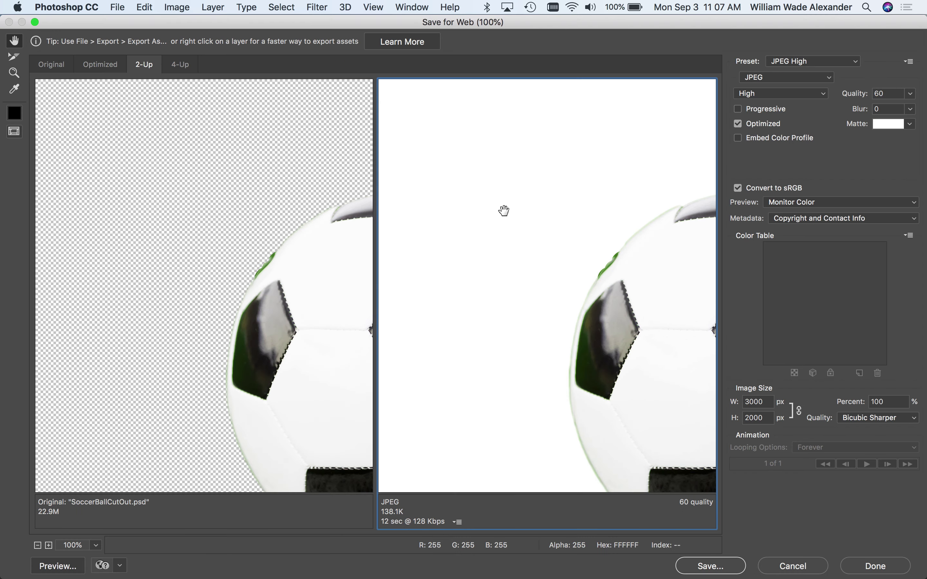
{"action": "left_click", "coordinate": [798, 566]}
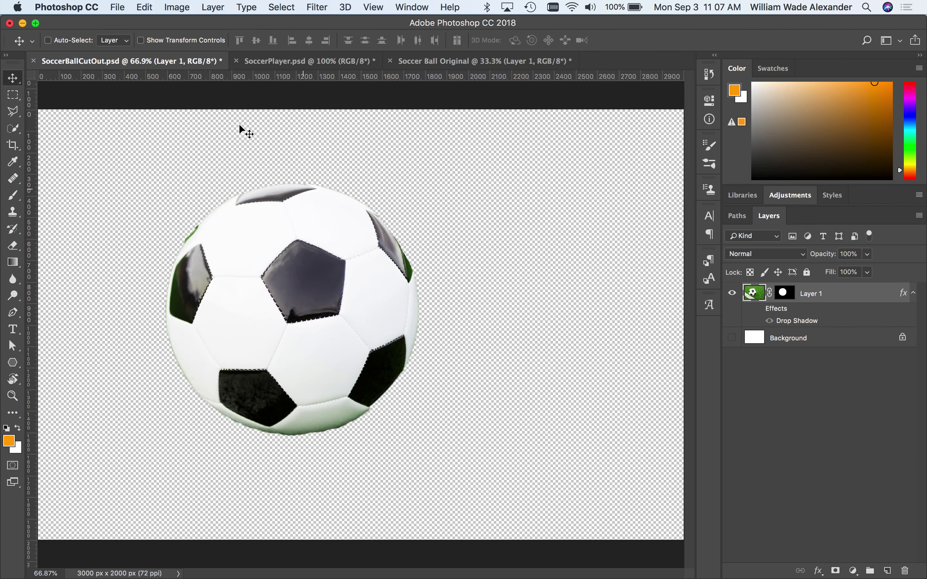
{"action": "left_click", "coordinate": [117, 6]}
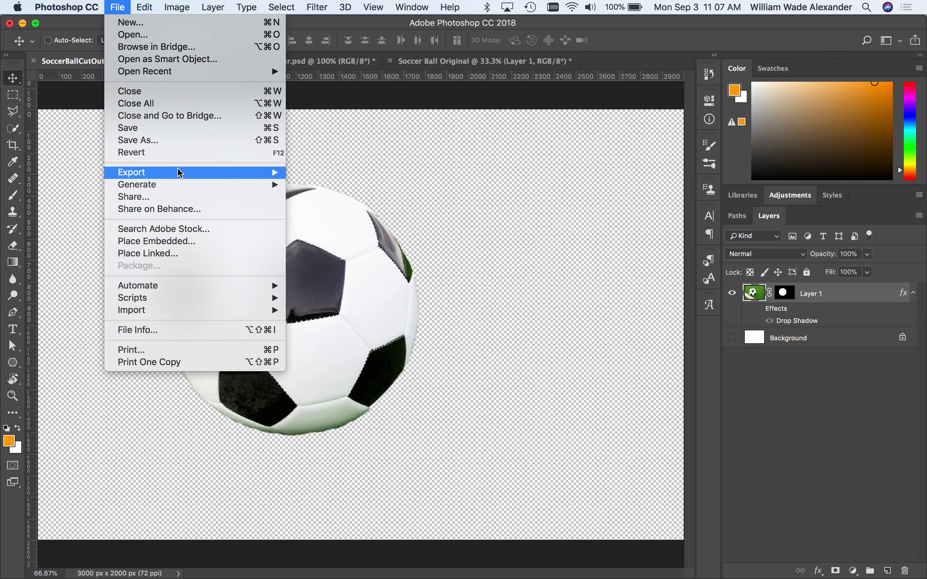
{"action": "mouse_move", "coordinate": [180, 173]}
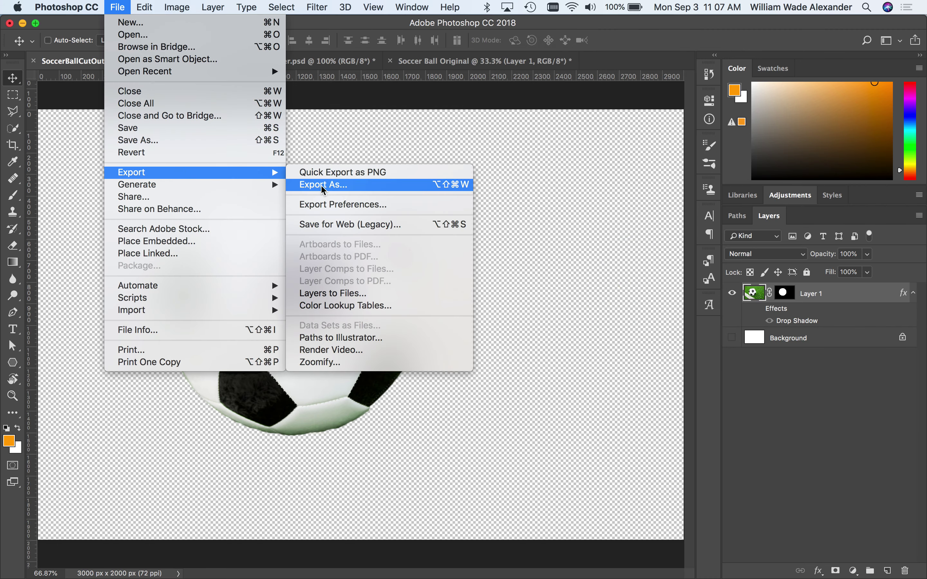
{"action": "left_click", "coordinate": [443, 227]}
{"action": "left_click", "coordinate": [440, 229]}
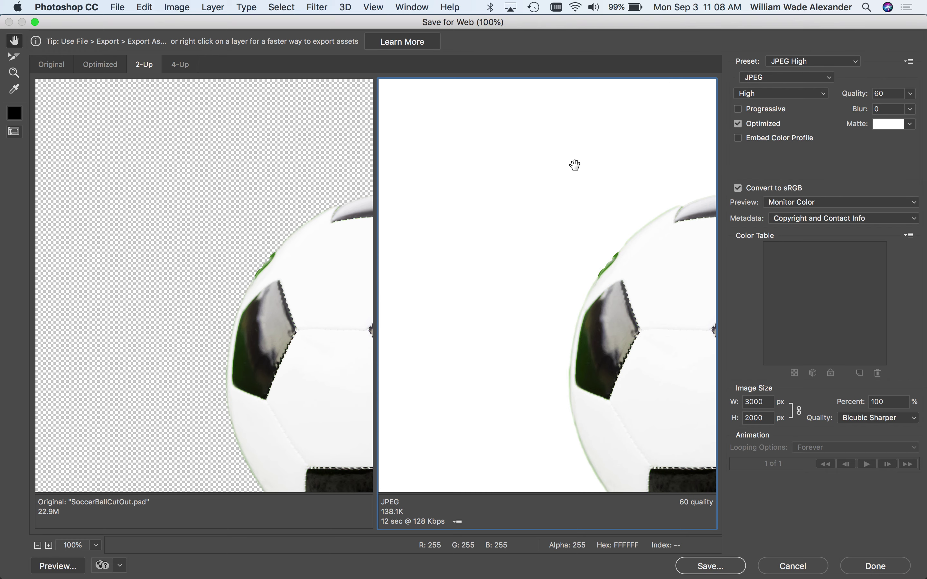
Switch to the single enlarged Optimized view centred on the ball, briefly comparing with Original.
{"action": "left_click_drag", "start_coordinate": [611, 282], "coordinate": [420, 209]}
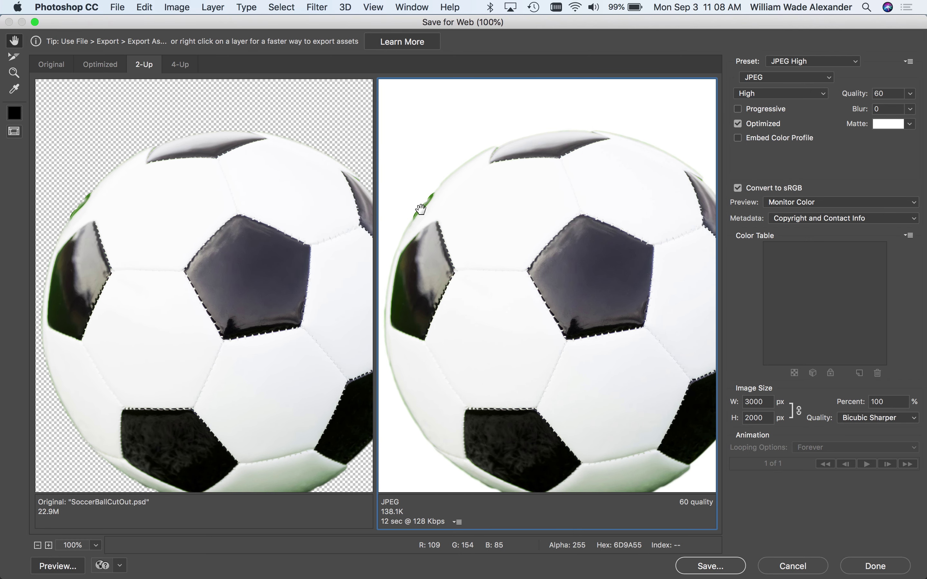
{"action": "left_click", "coordinate": [103, 66]}
{"action": "left_click_drag", "start_coordinate": [306, 316], "coordinate": [464, 262]}
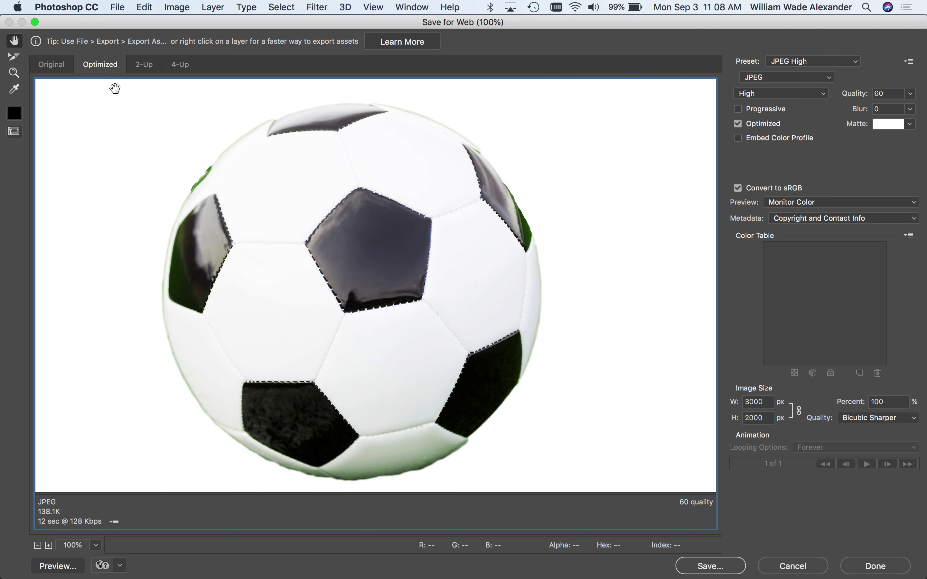
{"action": "left_click", "coordinate": [54, 62]}
{"action": "left_click", "coordinate": [89, 65]}
Preview the ball against a red matte, then a green matte.
{"action": "left_click", "coordinate": [887, 124]}
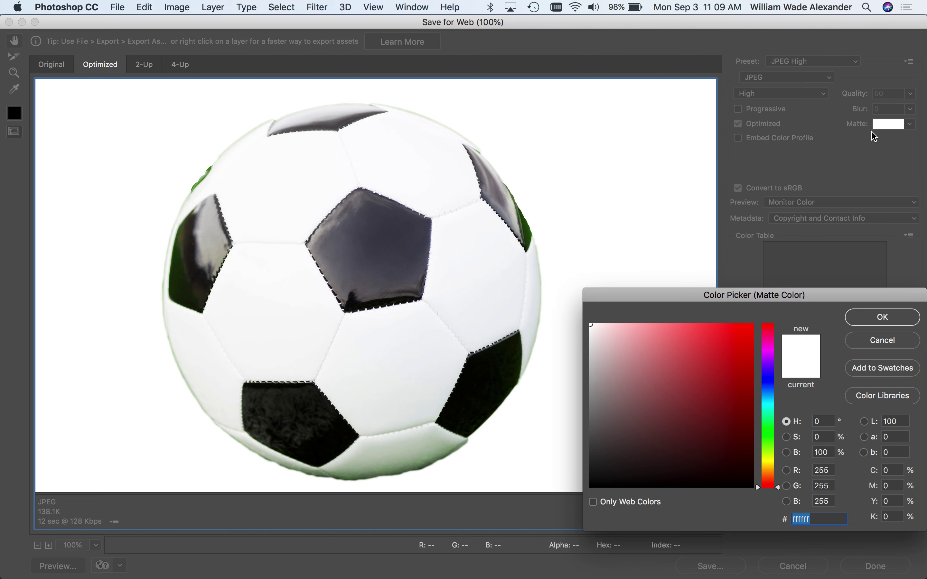
{"action": "left_click", "coordinate": [661, 358]}
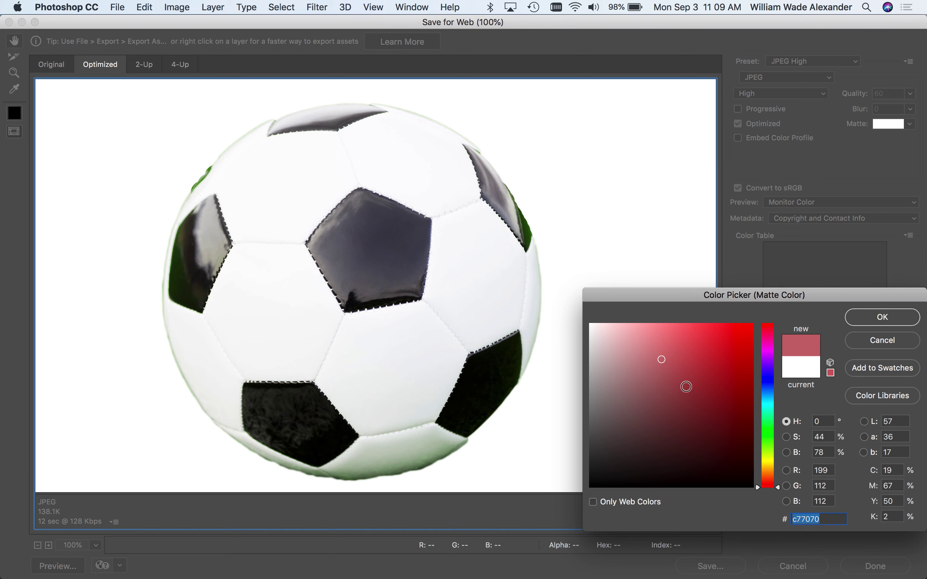
{"action": "left_click", "coordinate": [752, 326]}
{"action": "left_click", "coordinate": [739, 358]}
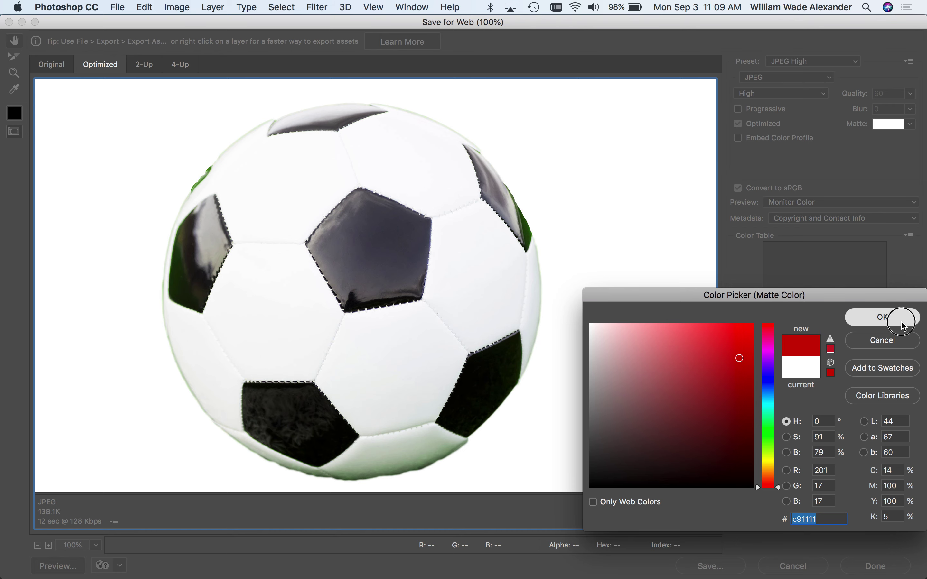
{"action": "left_click", "coordinate": [882, 317]}
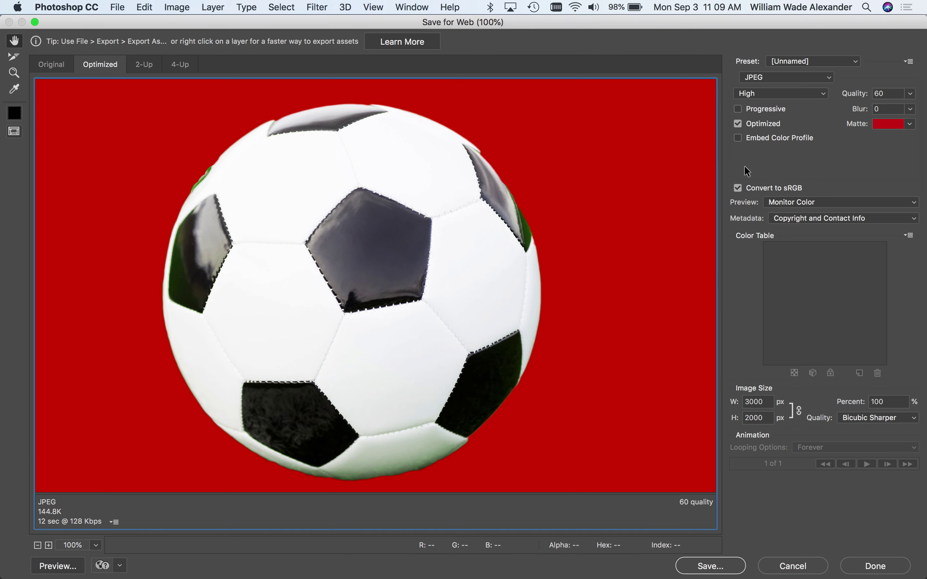
{"action": "left_click", "coordinate": [891, 123]}
{"action": "left_click", "coordinate": [773, 434]}
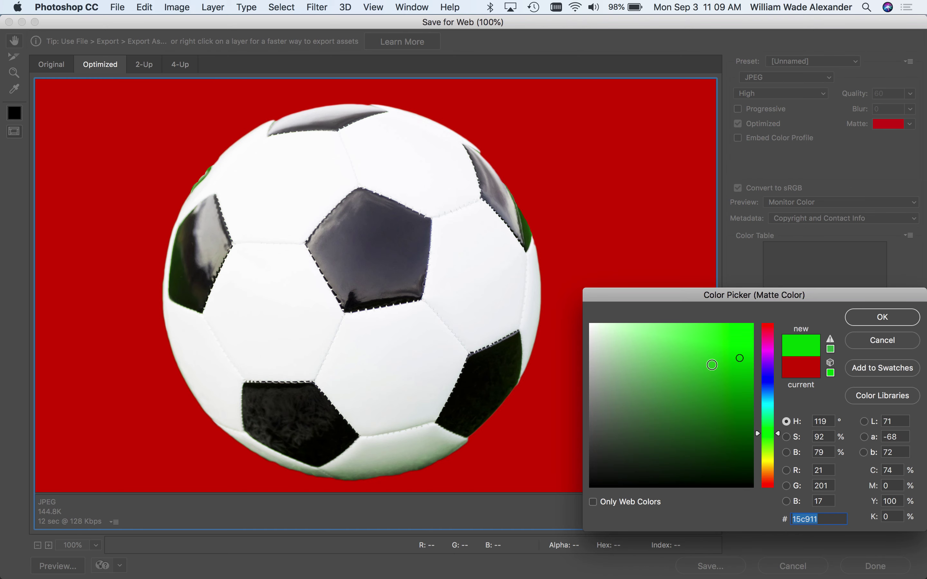
{"action": "left_click", "coordinate": [702, 362]}
{"action": "left_click", "coordinate": [878, 321]}
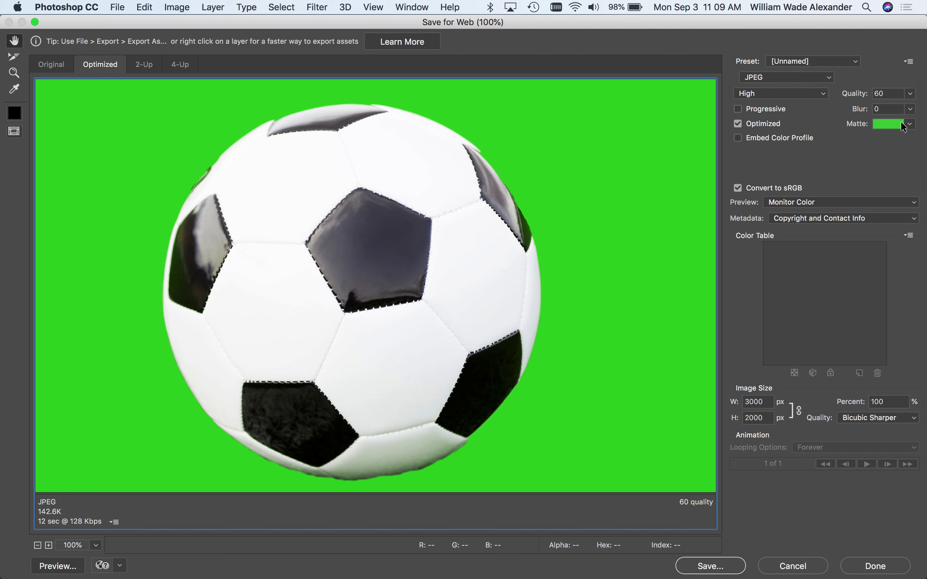
Try a blue matte, then set the Matte back to White.
{"action": "left_click", "coordinate": [893, 123]}
{"action": "left_click", "coordinate": [767, 385]}
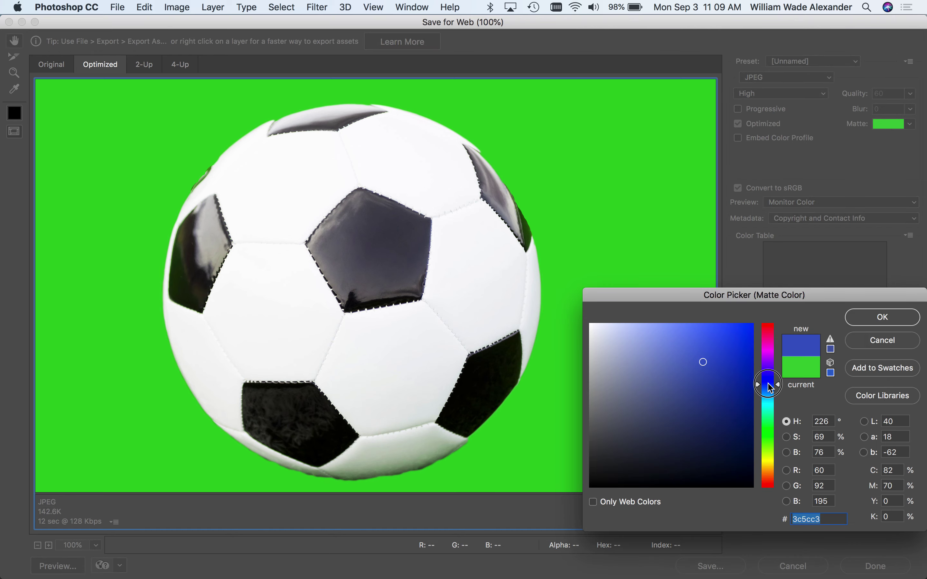
{"action": "left_click", "coordinate": [707, 390]}
{"action": "left_click", "coordinate": [880, 317]}
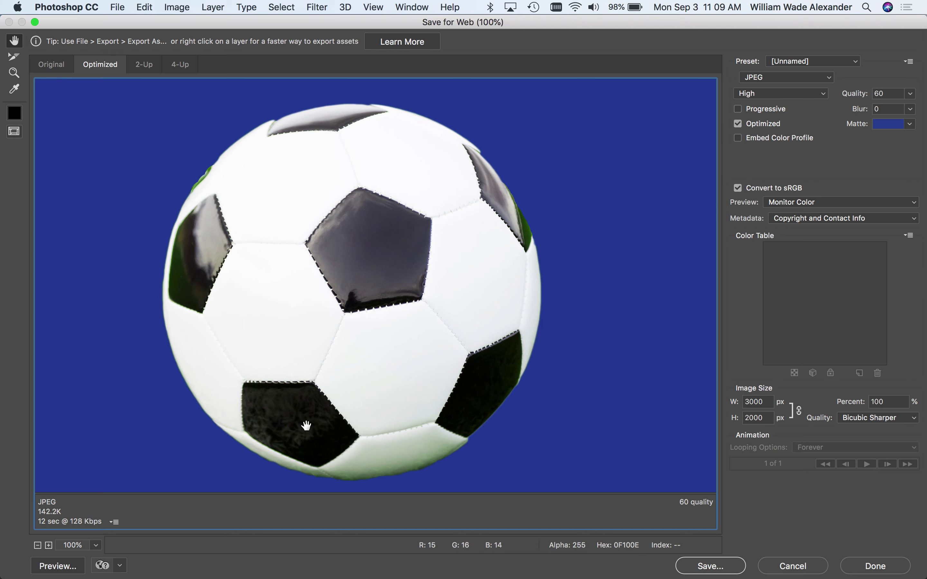
{"action": "left_click", "coordinate": [910, 124]}
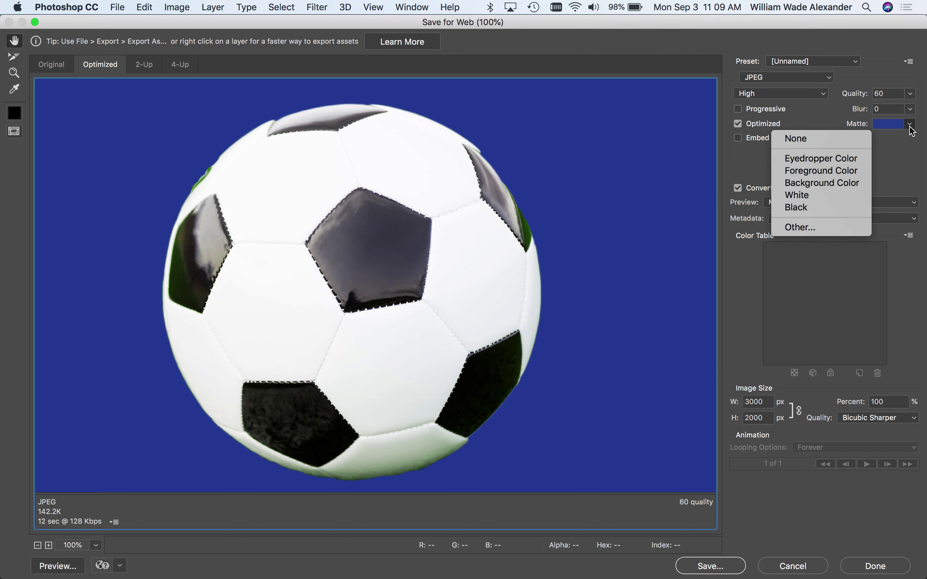
{"action": "left_click", "coordinate": [815, 199]}
{"action": "left_click", "coordinate": [815, 201]}
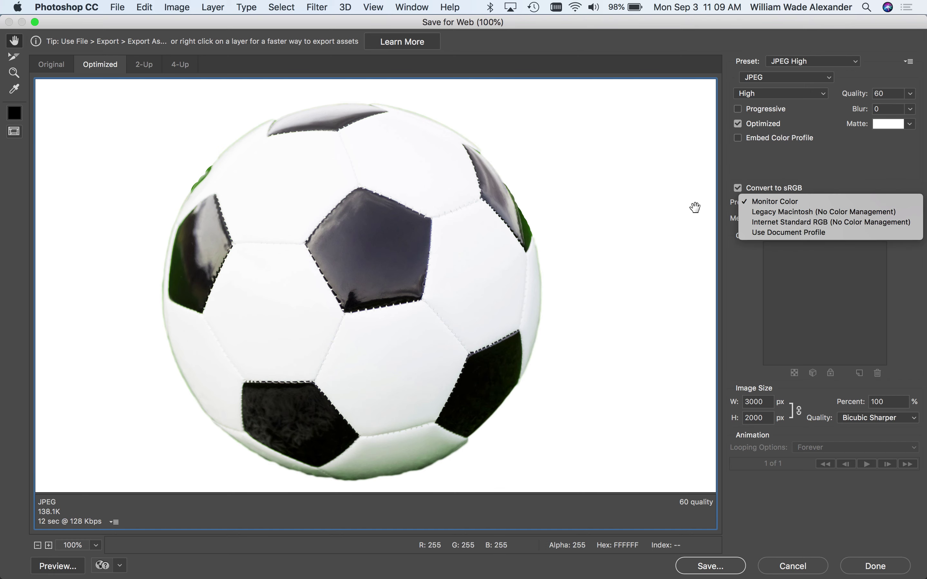
{"action": "left_click", "coordinate": [612, 286]}
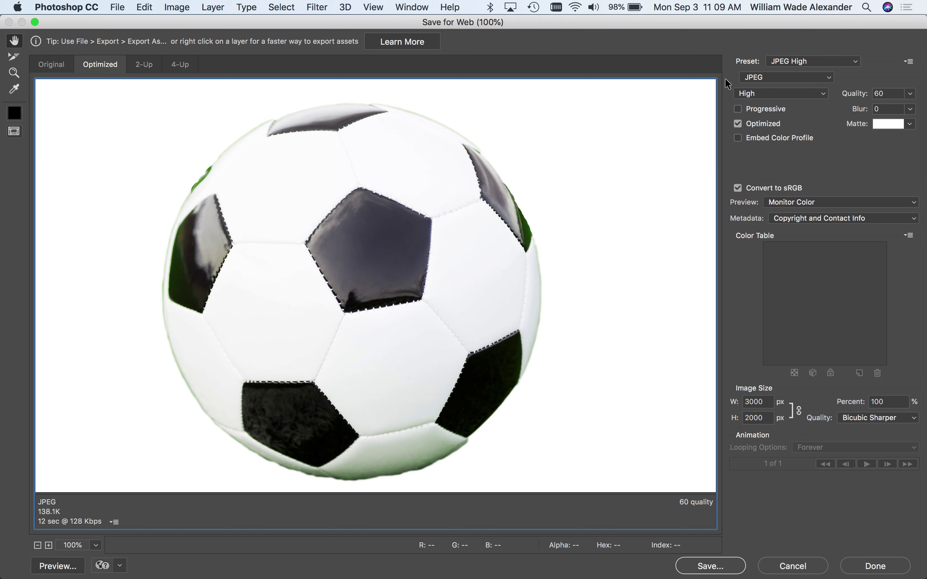
Compare Original and Optimized views and reframe the whole ball on white.
{"action": "left_click_drag", "start_coordinate": [596, 360], "coordinate": [594, 383]}
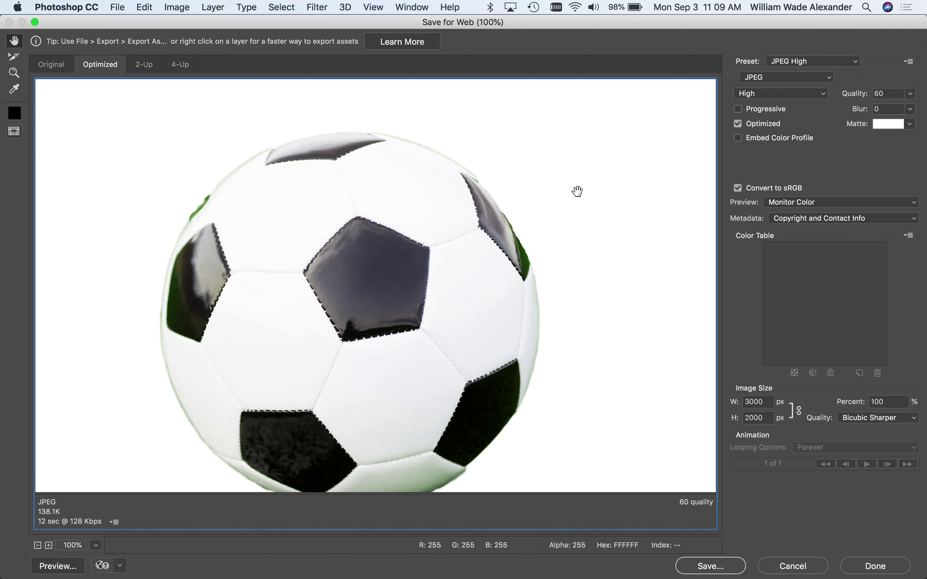
{"action": "left_click", "coordinate": [46, 65]}
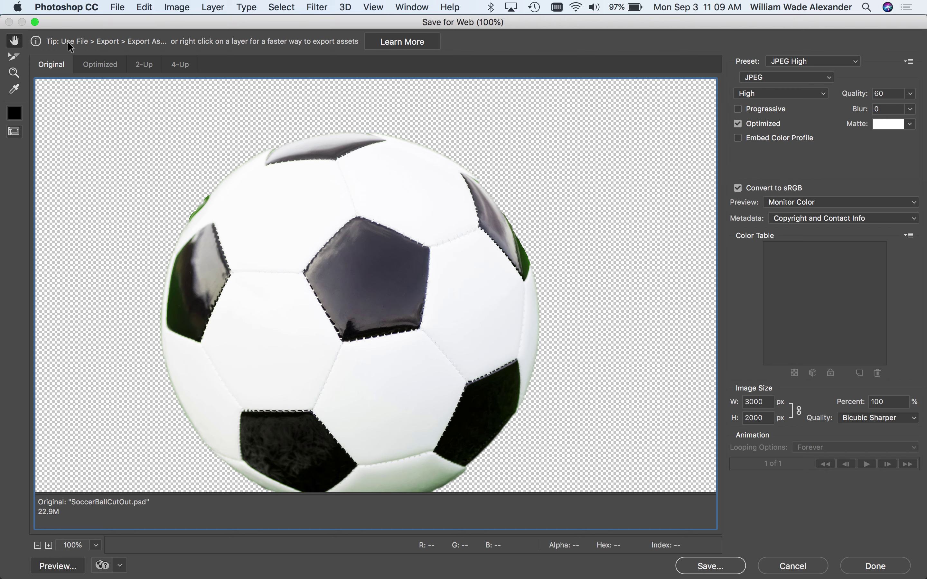
{"action": "left_click", "coordinate": [91, 65]}
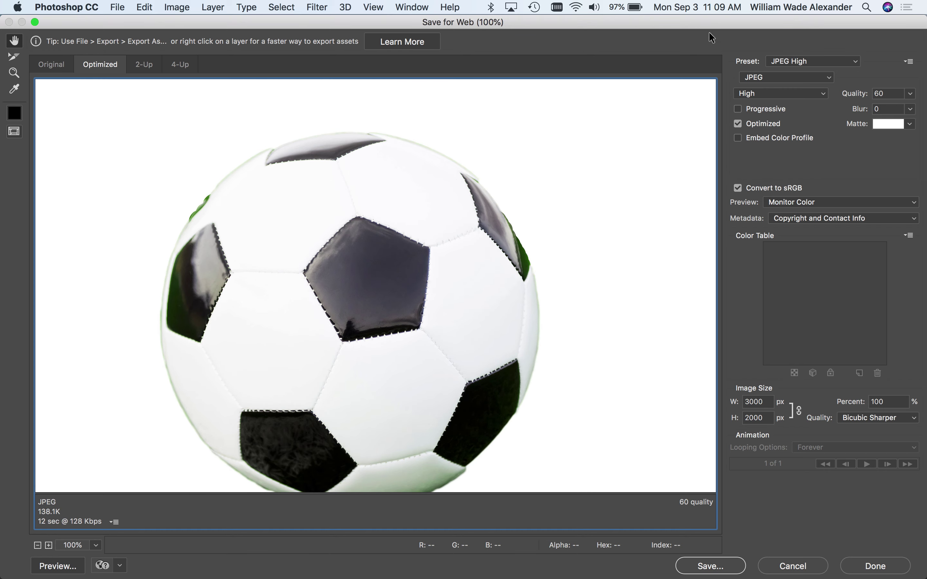
{"action": "scroll", "coordinate": [667, 105], "scroll_direction": "up", "scroll_amount": 2}
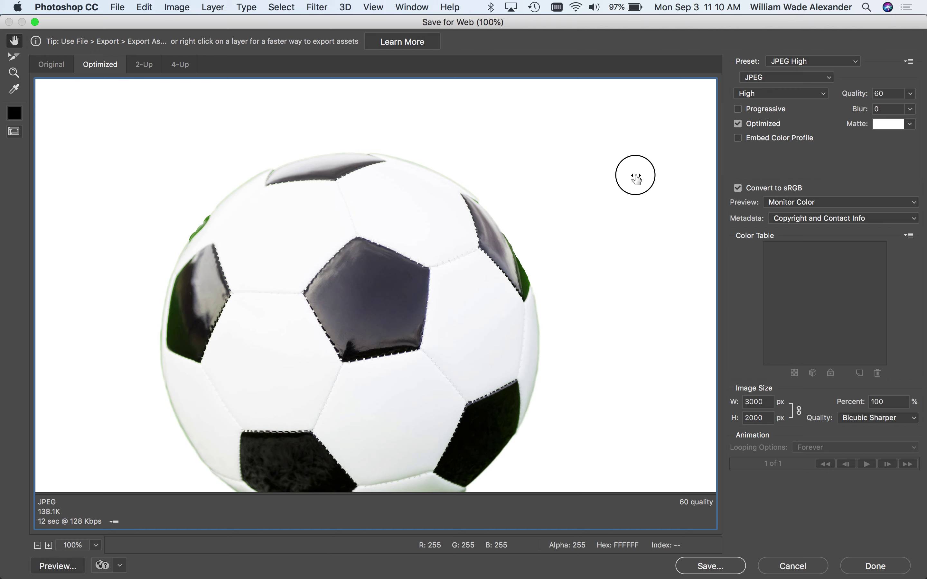
{"action": "left_click_drag", "start_coordinate": [633, 176], "coordinate": [594, 102]}
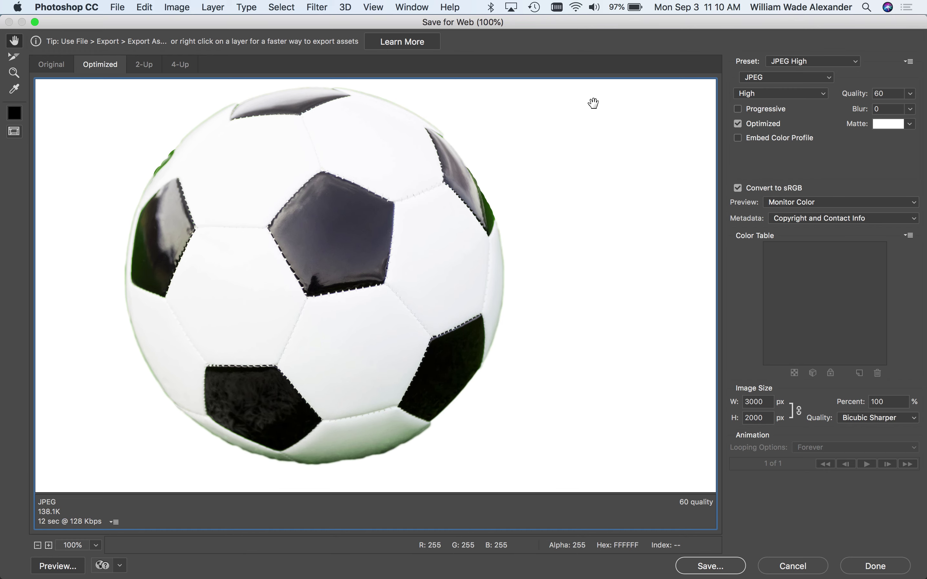
Apply the GIF 64 Dithered preset with Transparency turned off.
{"action": "left_click", "coordinate": [858, 62]}
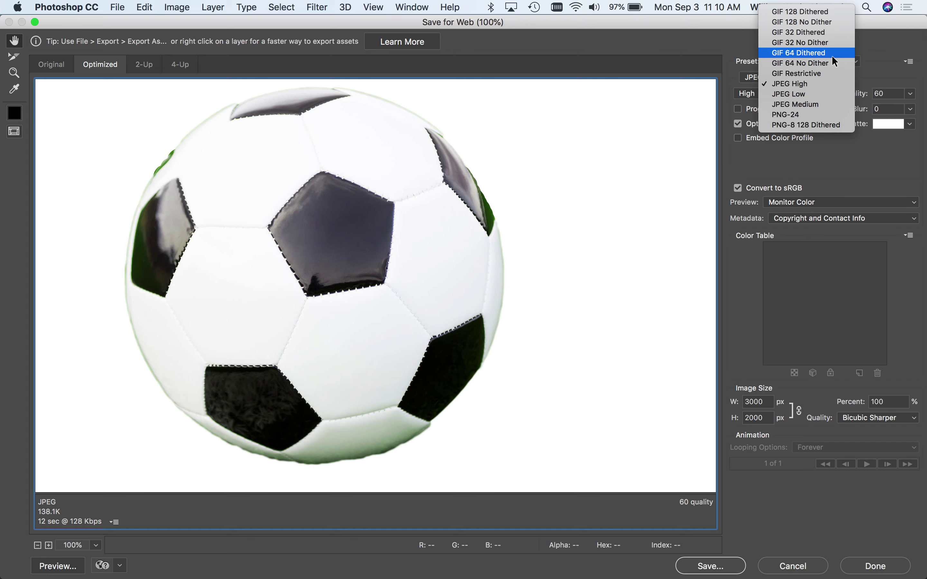
{"action": "left_click", "coordinate": [832, 57]}
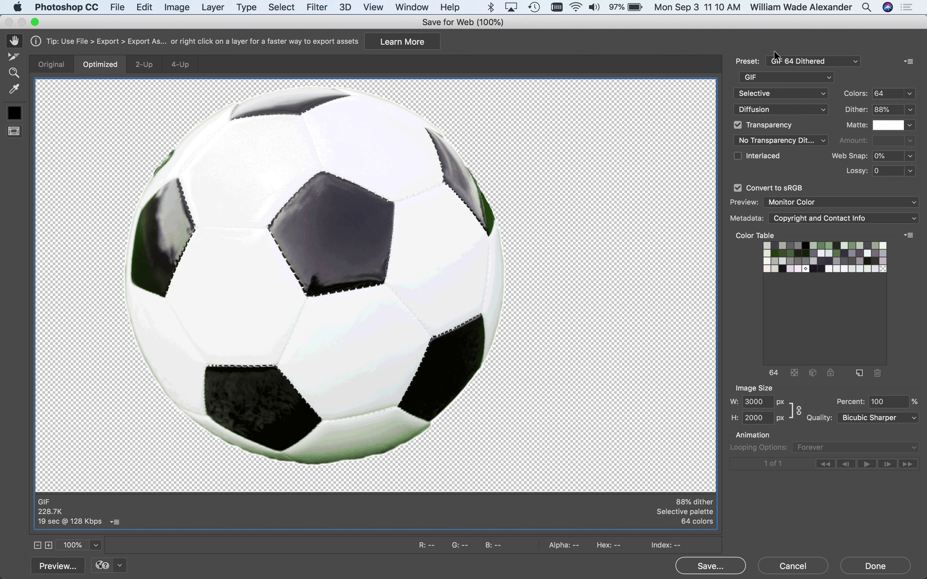
{"action": "left_click", "coordinate": [737, 125]}
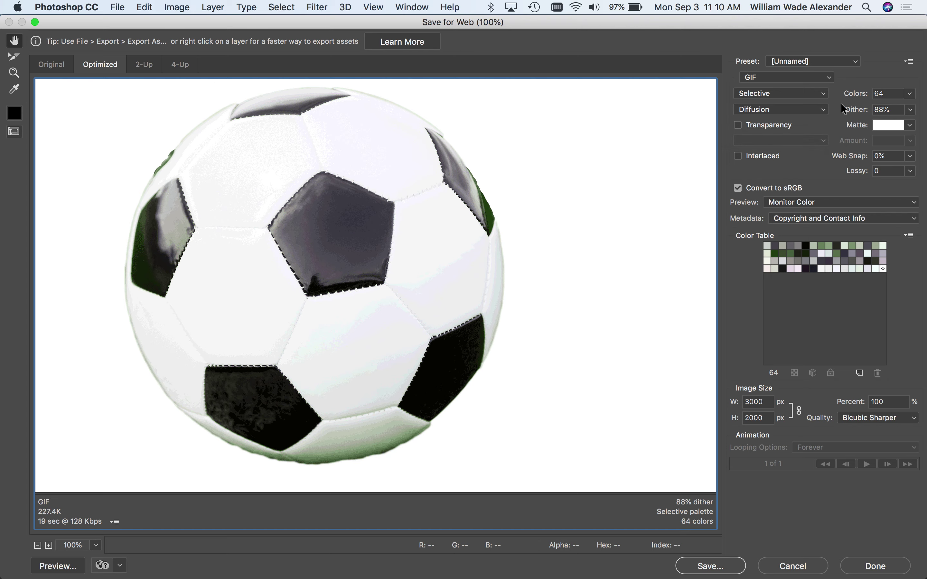
Try a pure red matte, then set Matte to White and re-enable Transparency.
{"action": "left_click", "coordinate": [887, 128]}
{"action": "left_click_drag", "start_coordinate": [675, 335], "coordinate": [763, 323]}
{"action": "left_click", "coordinate": [880, 315]}
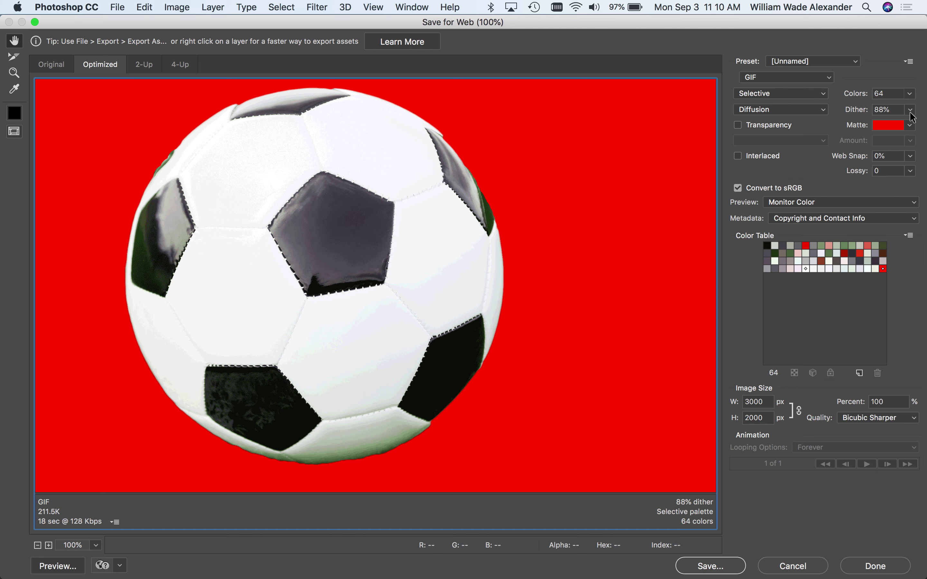
{"action": "left_click", "coordinate": [910, 122]}
{"action": "left_click", "coordinate": [823, 198]}
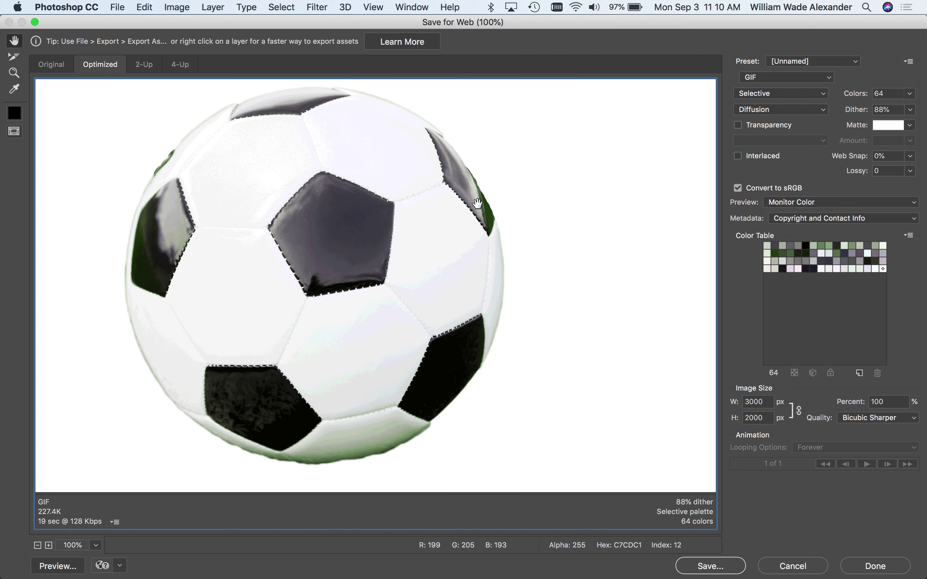
{"action": "left_click", "coordinate": [738, 125]}
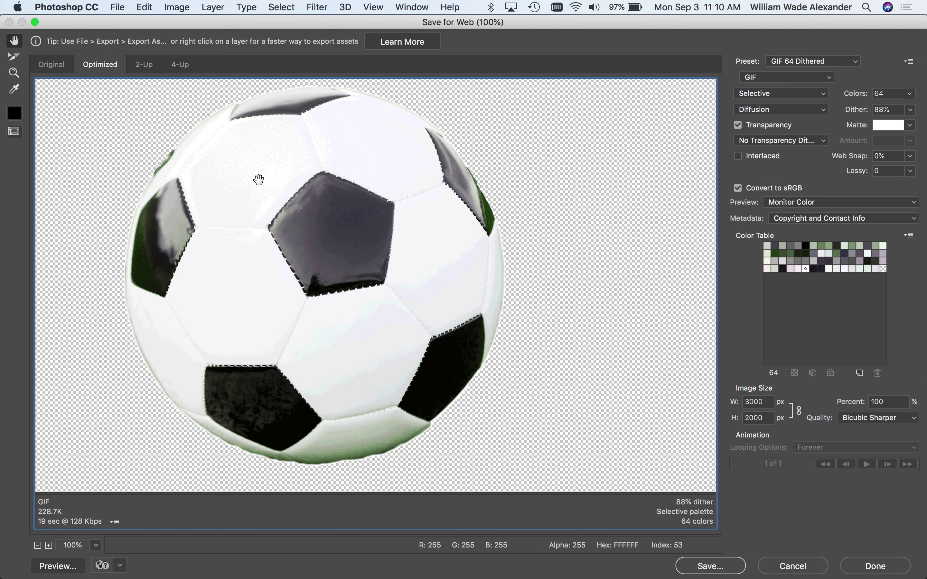
Zoom to 1600% on the ball's right edge and compare Original with the Optimized GIF.
{"action": "left_click", "coordinate": [58, 65]}
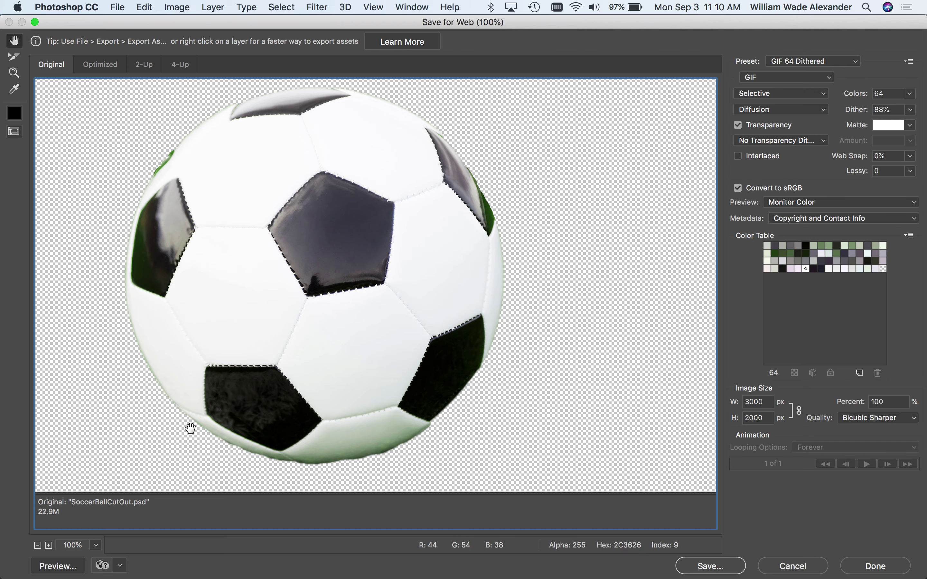
{"action": "left_click", "coordinate": [48, 545]}
{"action": "left_click", "coordinate": [48, 545]}
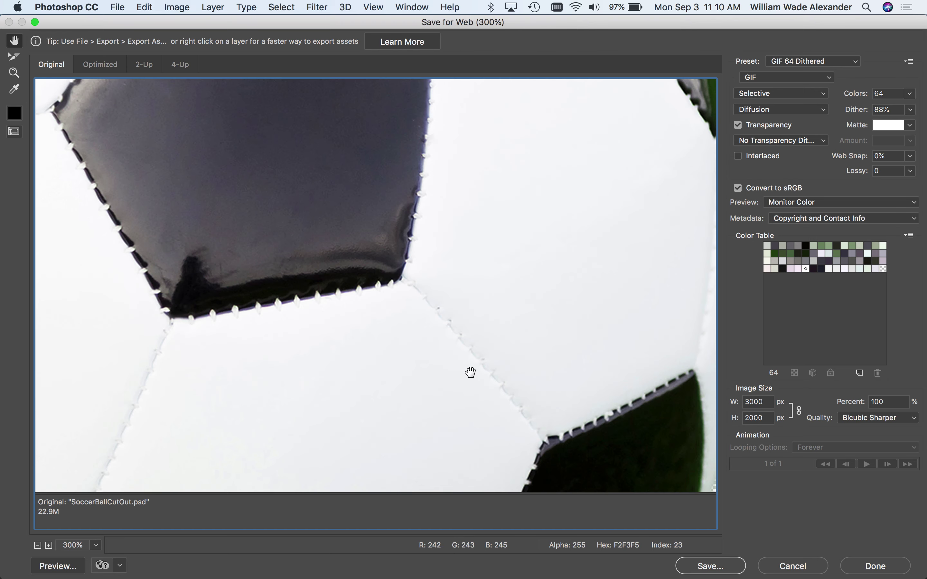
{"action": "left_click_drag", "start_coordinate": [471, 372], "coordinate": [141, 356]}
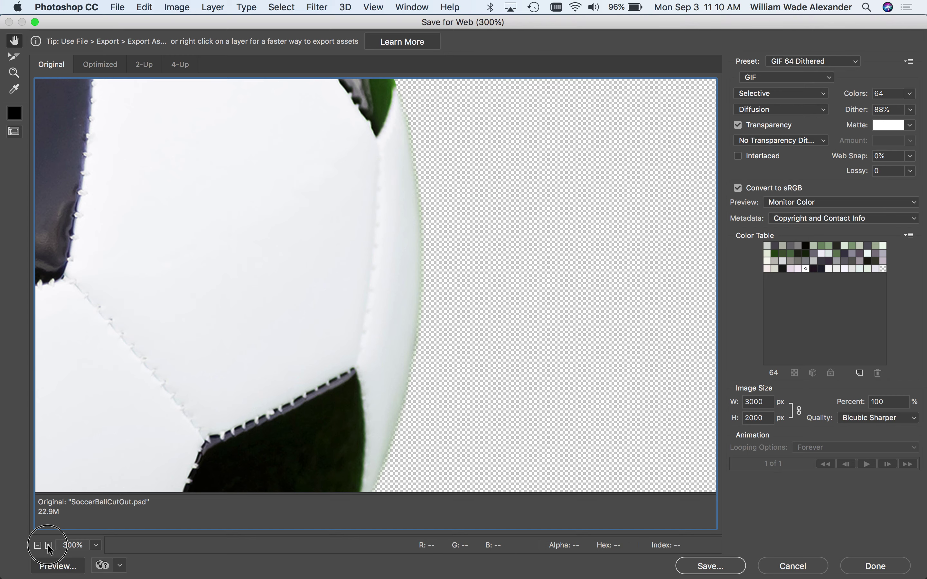
{"action": "left_click", "coordinate": [398, 344], "text": "super"}
{"action": "left_click", "coordinate": [410, 362], "text": "super"}
{"action": "left_click", "coordinate": [386, 308], "text": "super"}
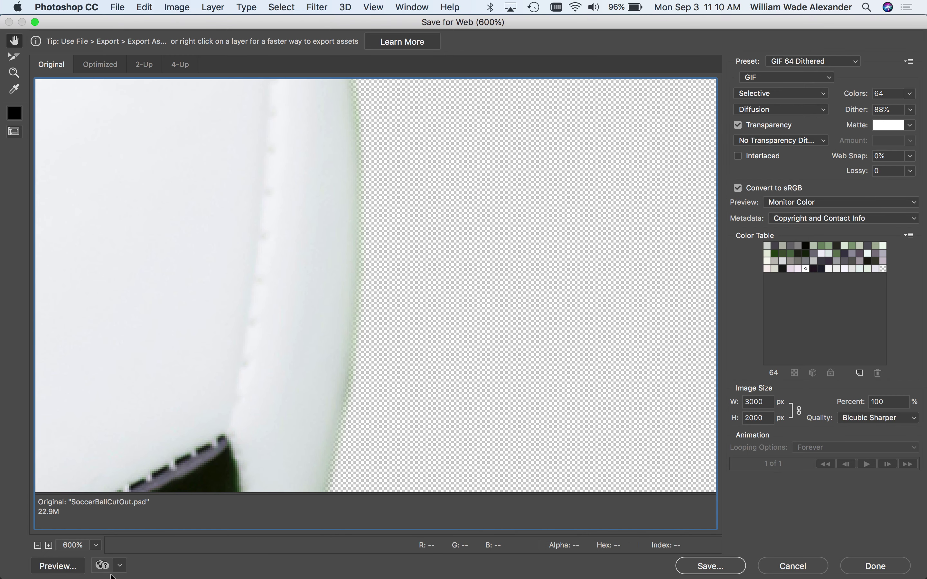
{"action": "left_click", "coordinate": [50, 543]}
{"action": "left_click", "coordinate": [50, 541]}
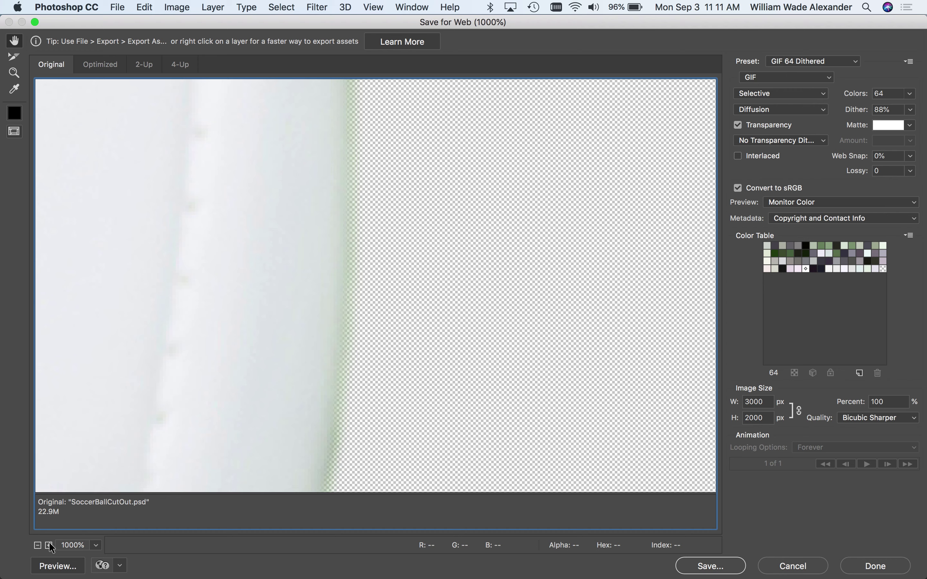
{"action": "left_click", "coordinate": [324, 375], "text": "super"}
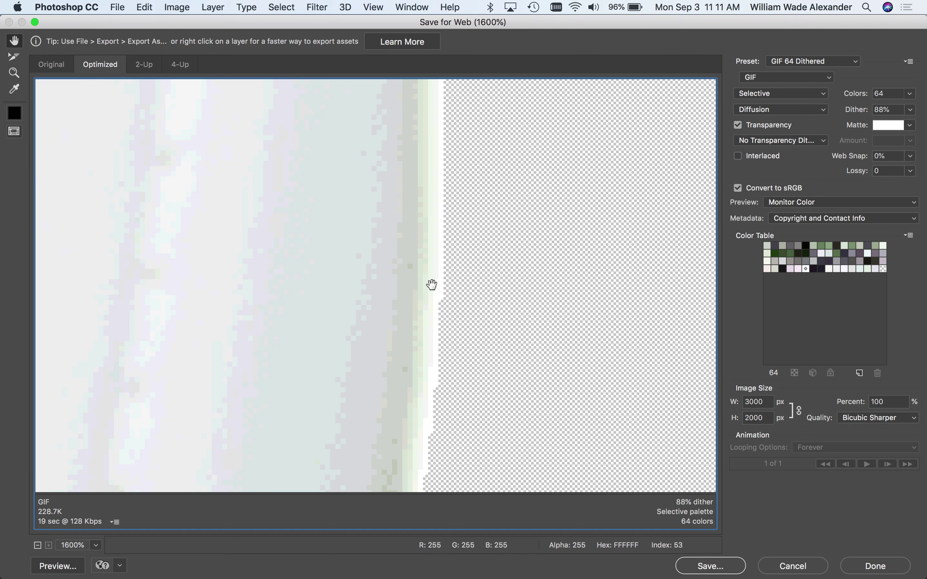
{"action": "left_click", "coordinate": [55, 66]}
{"action": "left_click", "coordinate": [93, 63]}
Set the matte colour to f90000 red and zoom out to show the whole ball.
{"action": "left_click", "coordinate": [889, 127]}
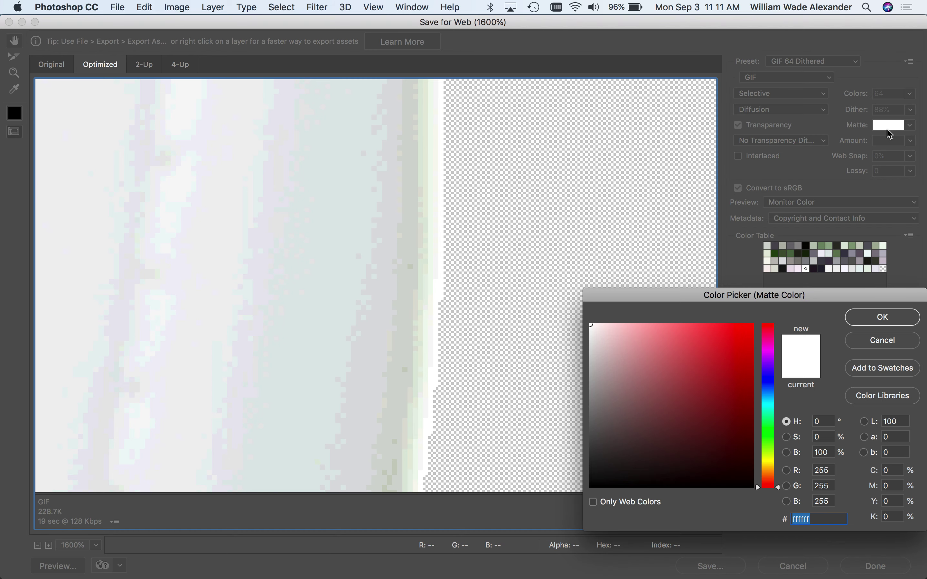
{"action": "type", "text": "f90000"}
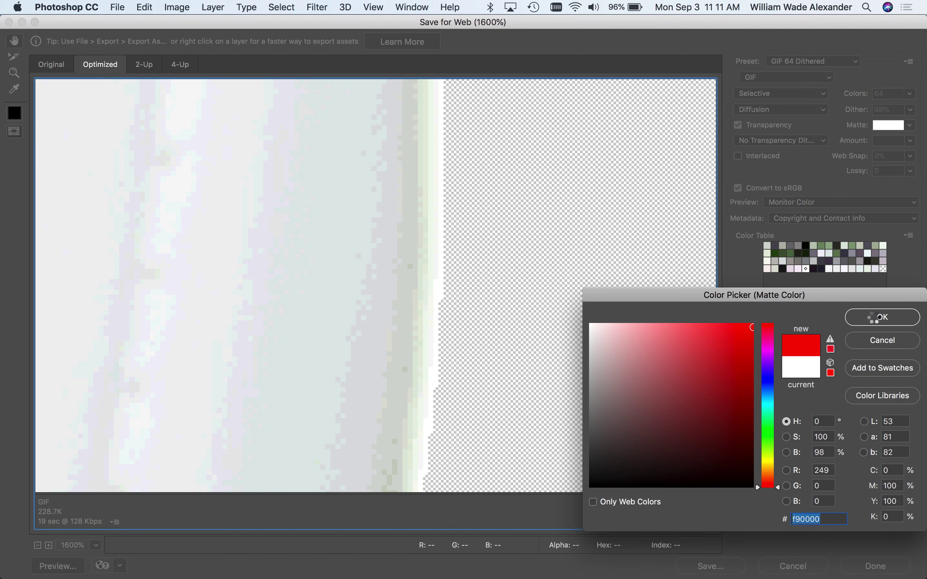
{"action": "left_click", "coordinate": [877, 317]}
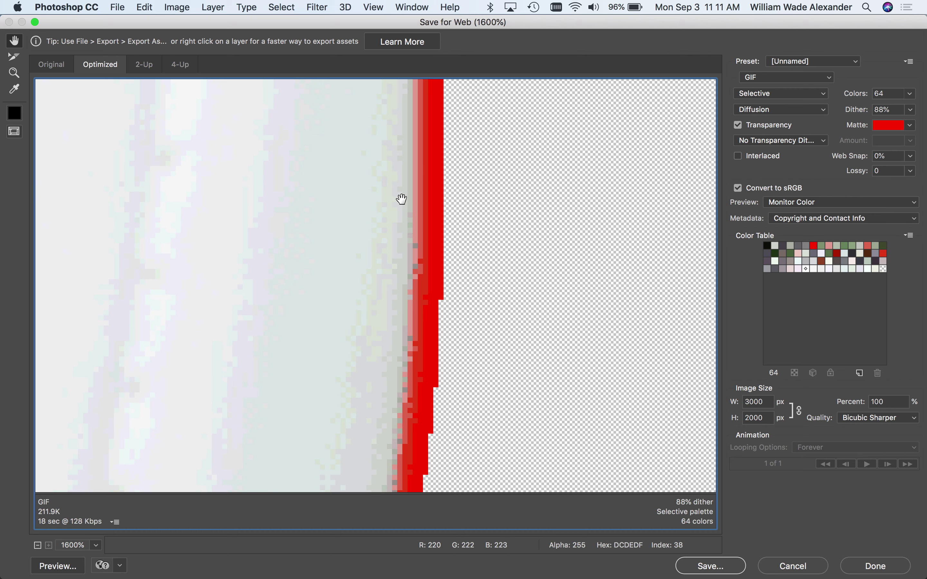
{"action": "left_click", "coordinate": [37, 545]}
{"action": "left_click", "coordinate": [37, 545]}
{"action": "left_click", "coordinate": [37, 545]}
{"action": "left_click", "coordinate": [37, 545]}
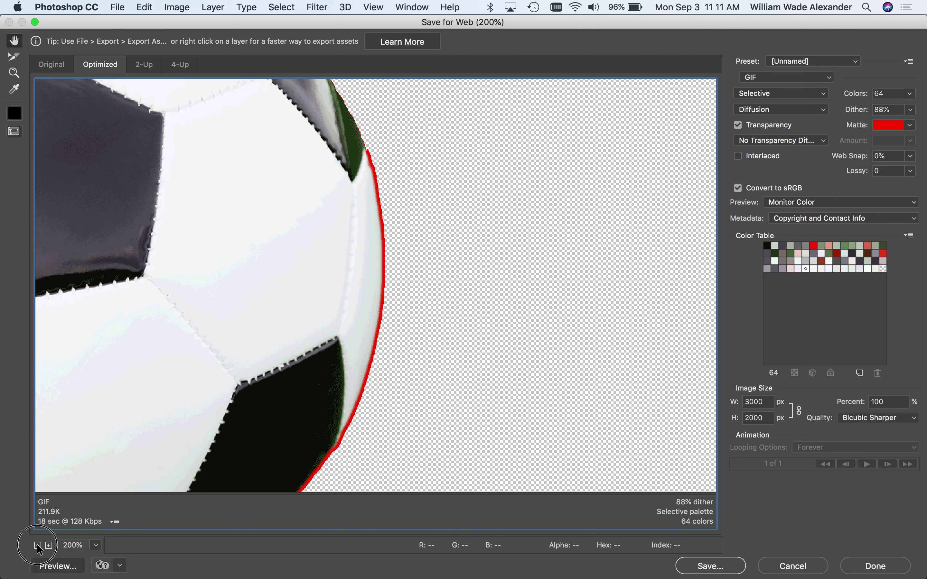
{"action": "left_click", "coordinate": [37, 545]}
{"action": "left_click", "coordinate": [37, 546]}
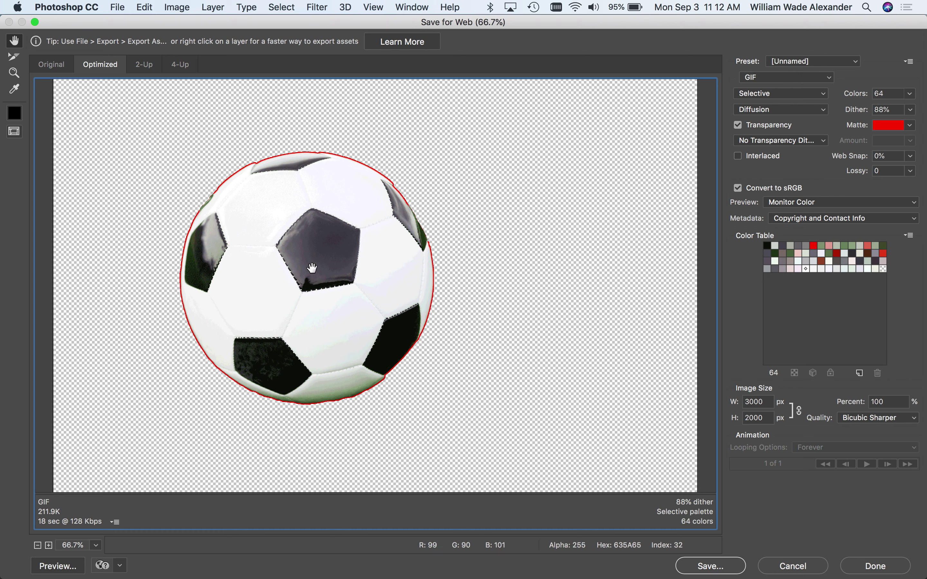
Set the GIF matte back to White to remove the red edge fringe.
{"action": "left_click", "coordinate": [913, 126]}
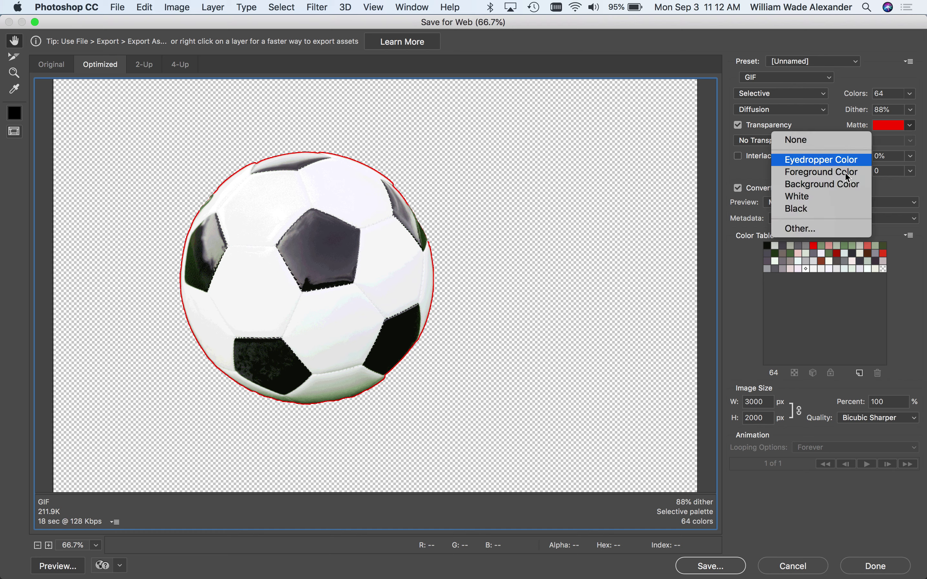
{"action": "left_click", "coordinate": [822, 201]}
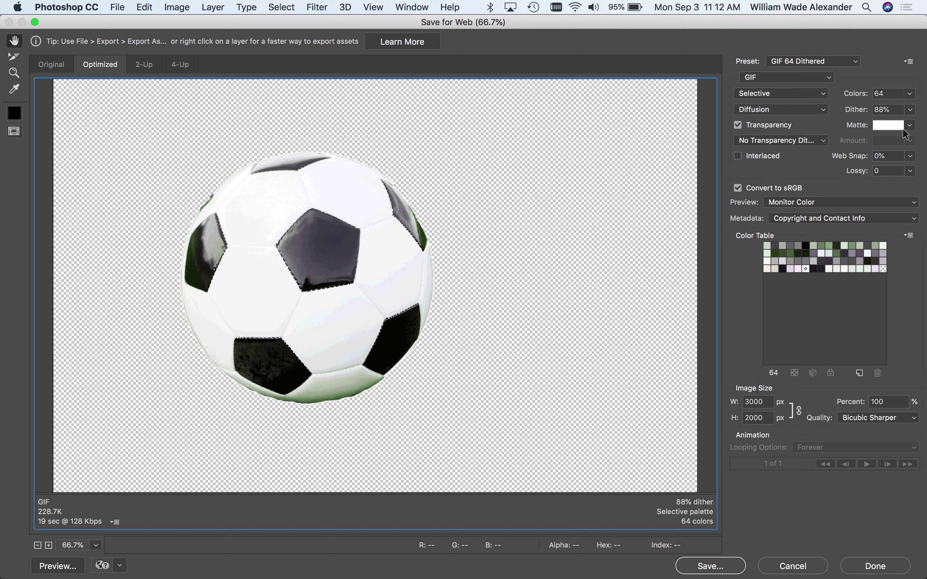
{"action": "left_click", "coordinate": [829, 61]}
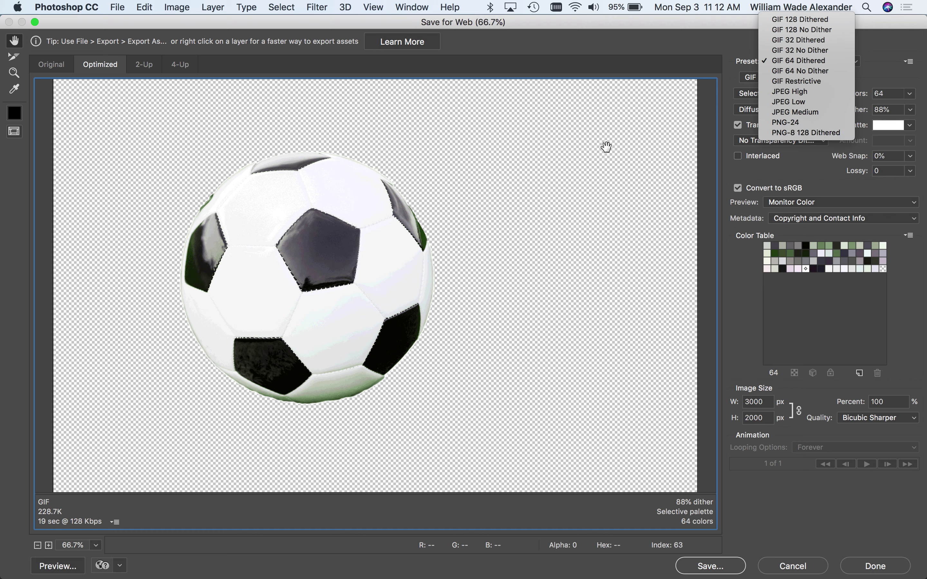
Switch the preset to PNG-24 and zoom in on the ball's edge to check its smooth transparency.
{"action": "left_click", "coordinate": [779, 122]}
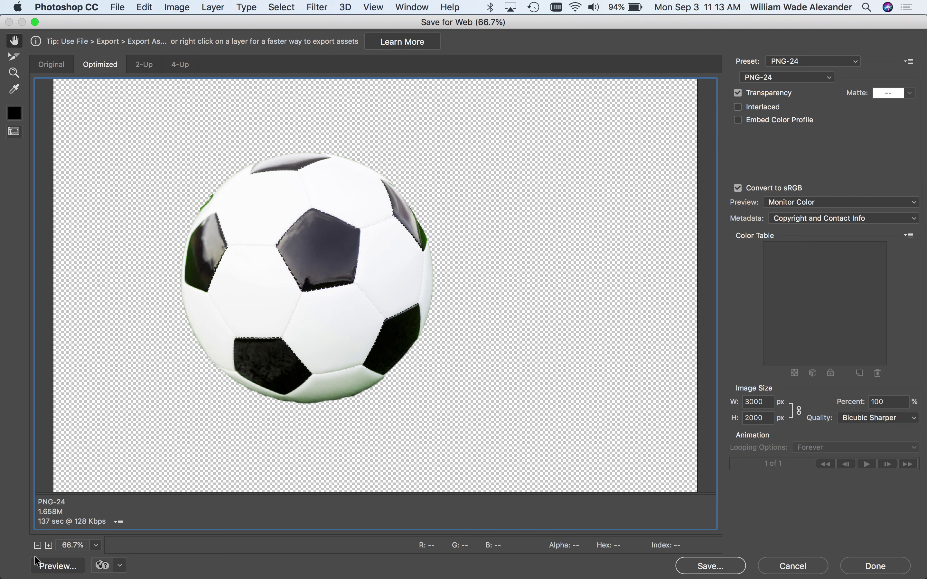
{"action": "left_click", "coordinate": [48, 546]}
{"action": "left_click", "coordinate": [49, 546]}
{"action": "left_click", "coordinate": [49, 546]}
{"action": "left_click", "coordinate": [49, 545]}
{"action": "left_click", "coordinate": [49, 545]}
{"action": "left_click", "coordinate": [48, 545]}
{"action": "left_click_drag", "start_coordinate": [254, 476], "coordinate": [74, 440]}
{"action": "left_click_drag", "start_coordinate": [194, 349], "coordinate": [3, 341]}
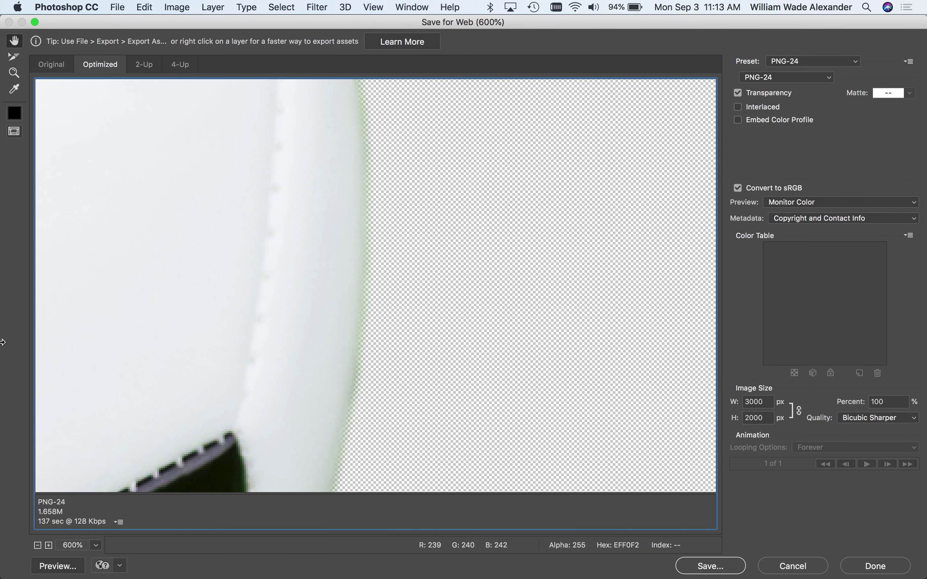
{"action": "left_click", "coordinate": [49, 545]}
{"action": "left_click", "coordinate": [49, 546]}
{"action": "left_click", "coordinate": [49, 545]}
{"action": "left_click", "coordinate": [49, 546]}
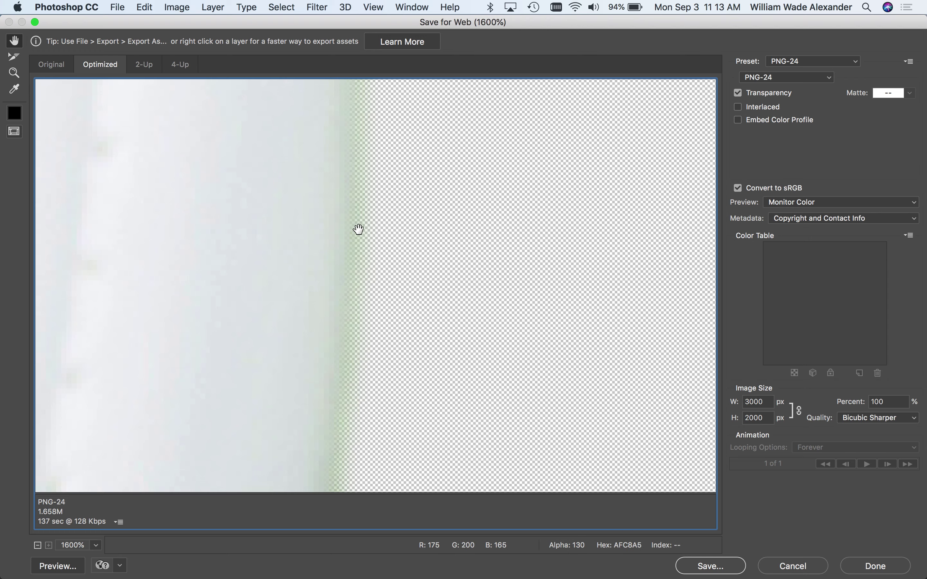
Leave Save for Web, turn on the drop shadow and move the ball up and slightly right.
{"action": "left_click", "coordinate": [793, 567]}
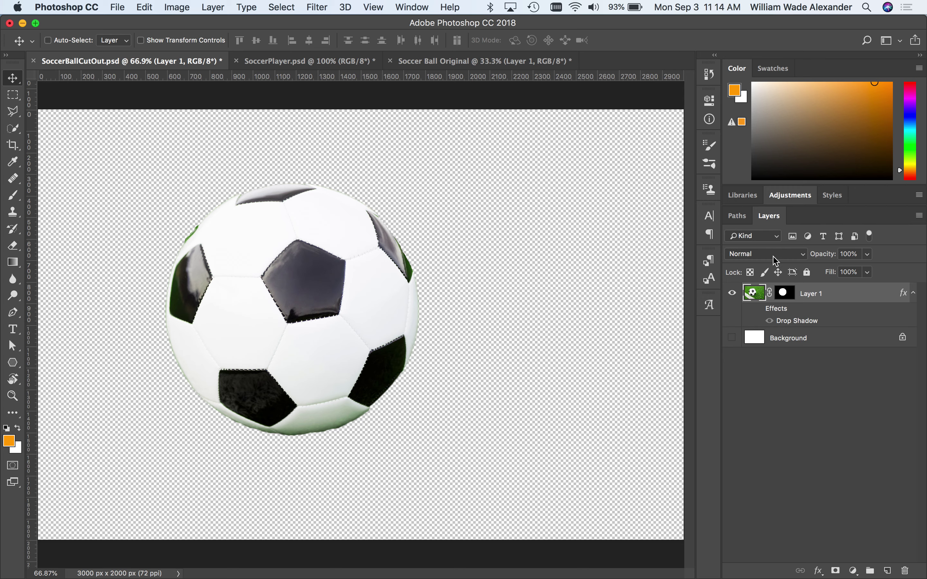
{"action": "left_click", "coordinate": [759, 309]}
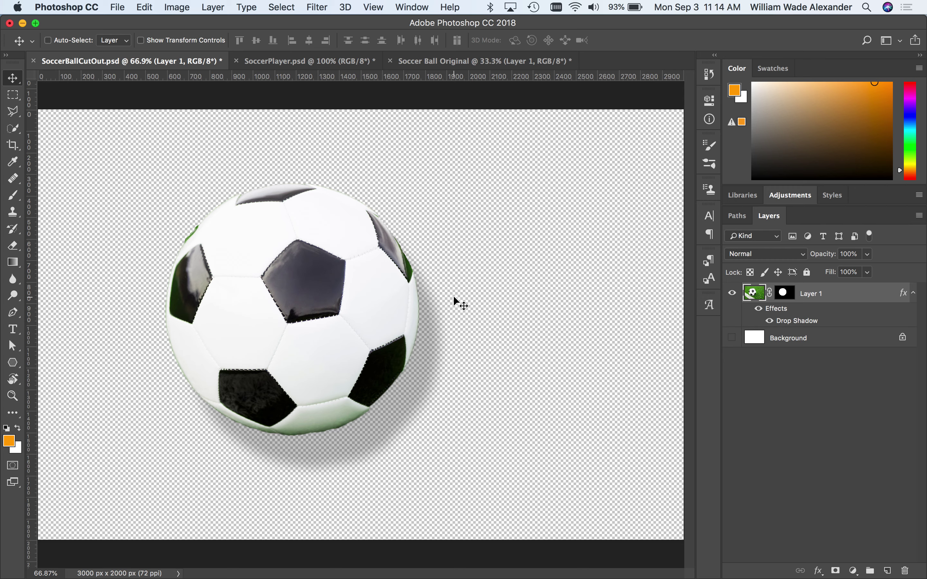
{"action": "left_click_drag", "start_coordinate": [414, 425], "coordinate": [421, 409]}
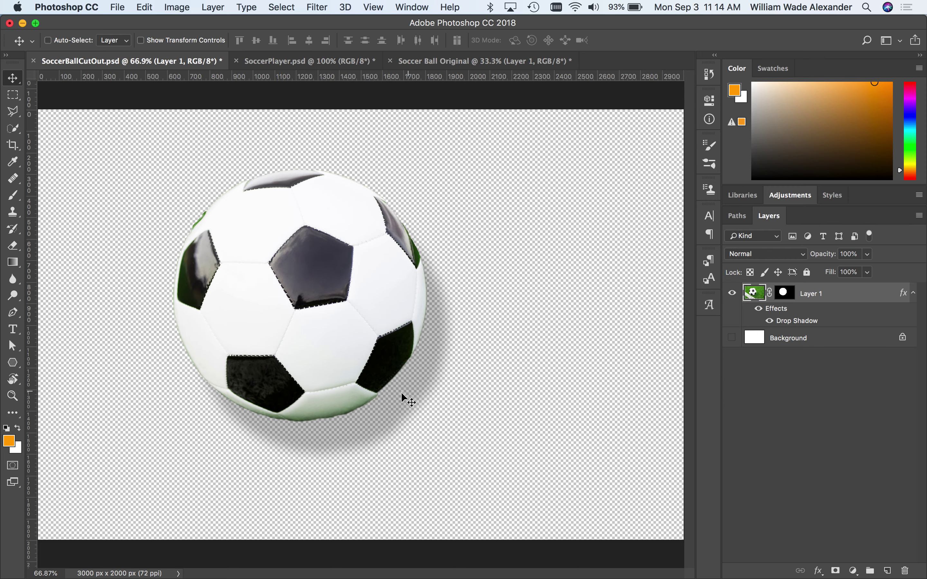
{"action": "left_click", "coordinate": [759, 309]}
{"action": "left_click", "coordinate": [760, 309]}
{"action": "left_click", "coordinate": [760, 308]}
{"action": "left_click", "coordinate": [760, 308]}
{"action": "left_click", "coordinate": [731, 338]}
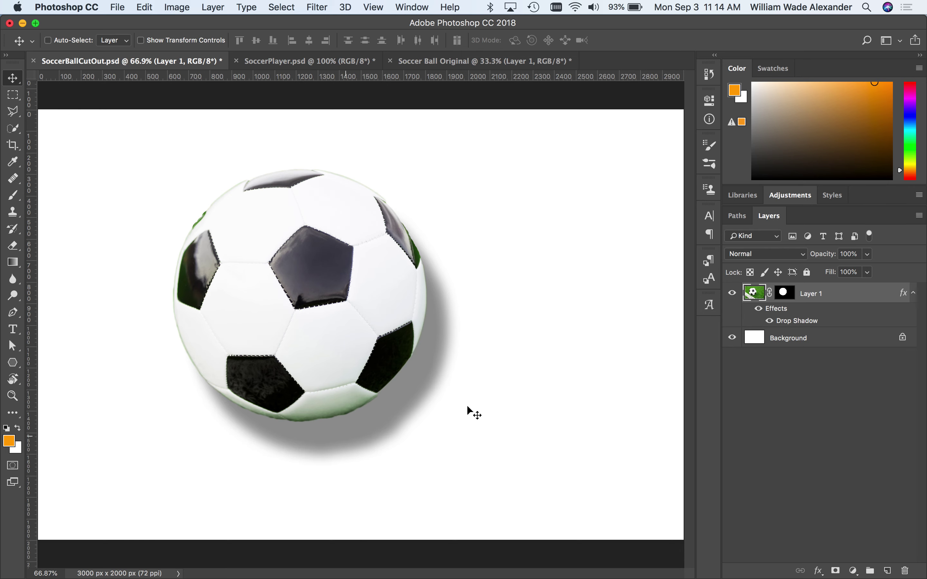
Soften the drop shadow to a 98 px size over the white background.
{"action": "double_click", "coordinate": [783, 321]}
{"action": "left_click_drag", "start_coordinate": [657, 284], "coordinate": [812, 277]}
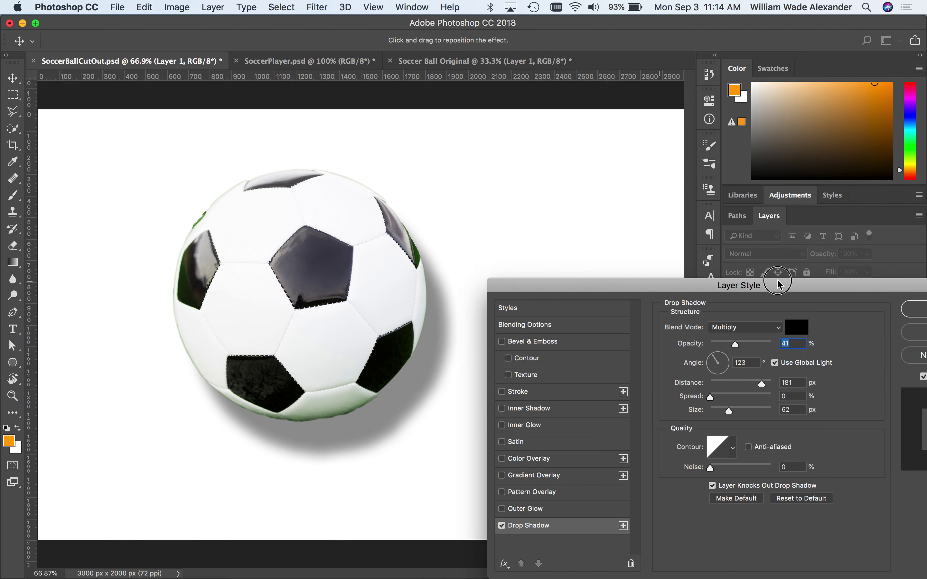
{"action": "mouse_move", "coordinate": [791, 340]}
{"action": "left_mouse_down"}
{"action": "mouse_move", "coordinate": [766, 337]}
{"action": "mouse_move", "coordinate": [790, 340]}
{"action": "mouse_move", "coordinate": [764, 347]}
{"action": "mouse_move", "coordinate": [846, 334]}
{"action": "mouse_move", "coordinate": [777, 337]}
{"action": "left_mouse_up"}
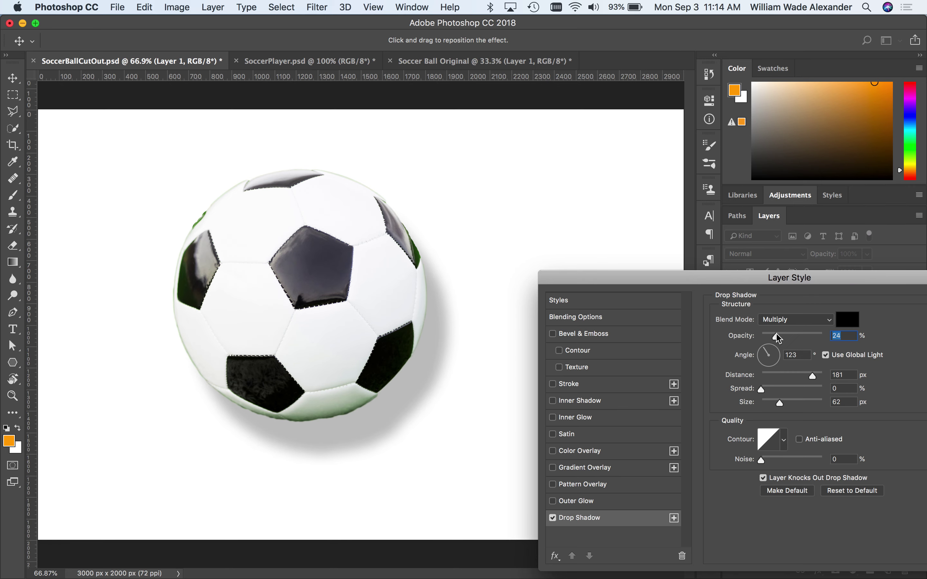
{"action": "left_click_drag", "start_coordinate": [831, 279], "coordinate": [653, 247]}
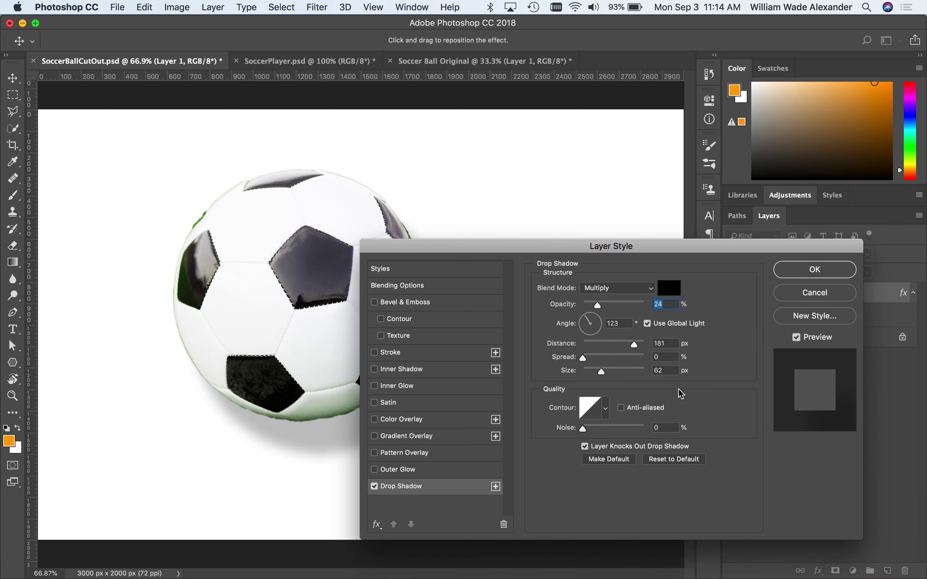
{"action": "left_click_drag", "start_coordinate": [602, 370], "coordinate": [609, 370]}
{"action": "left_click_drag", "start_coordinate": [468, 257], "coordinate": [443, 213]}
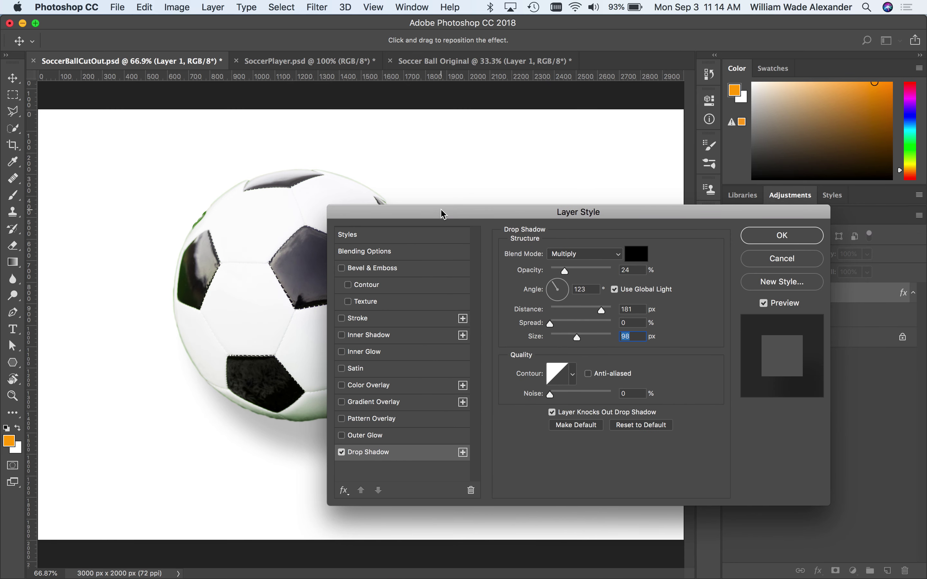
{"action": "left_click", "coordinate": [772, 233]}
Hide the white background and set the drop shadow opacity to 46%.
{"action": "left_click", "coordinate": [732, 338]}
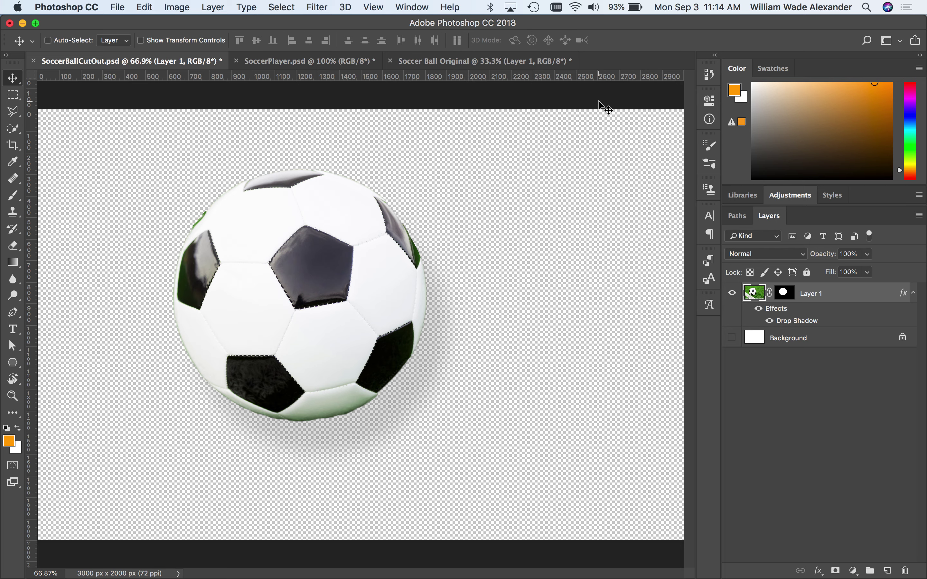
{"action": "double_click", "coordinate": [797, 320]}
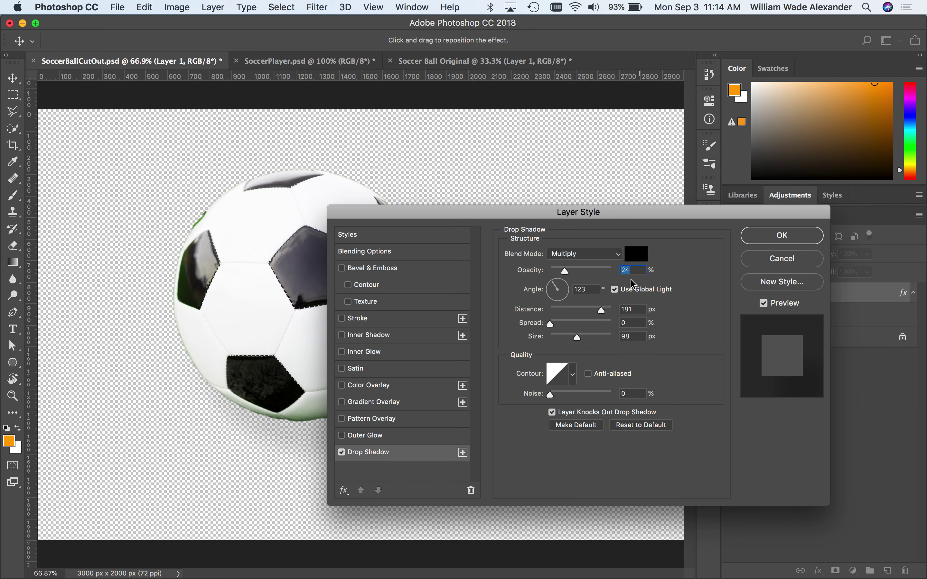
{"action": "left_click_drag", "start_coordinate": [570, 274], "coordinate": [579, 271]}
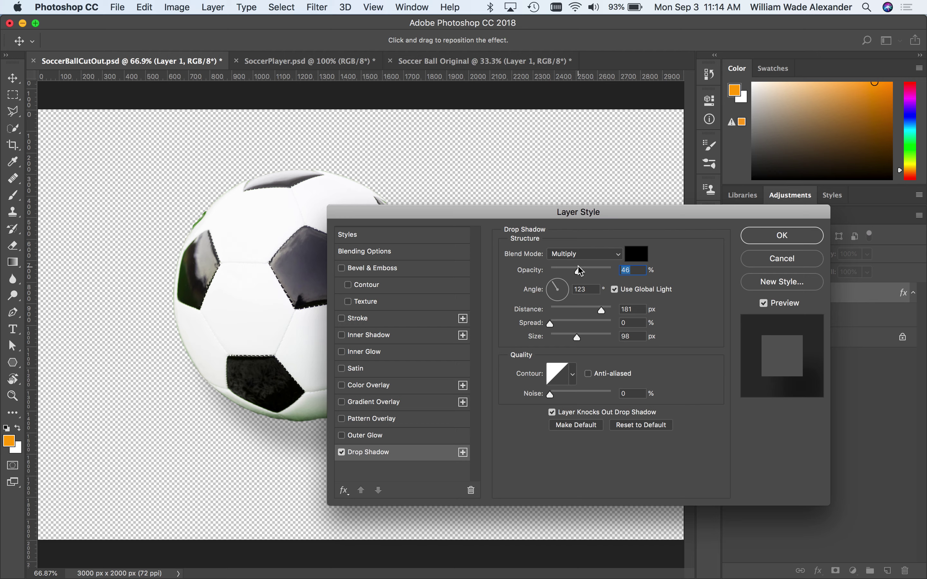
{"action": "left_click", "coordinate": [780, 235]}
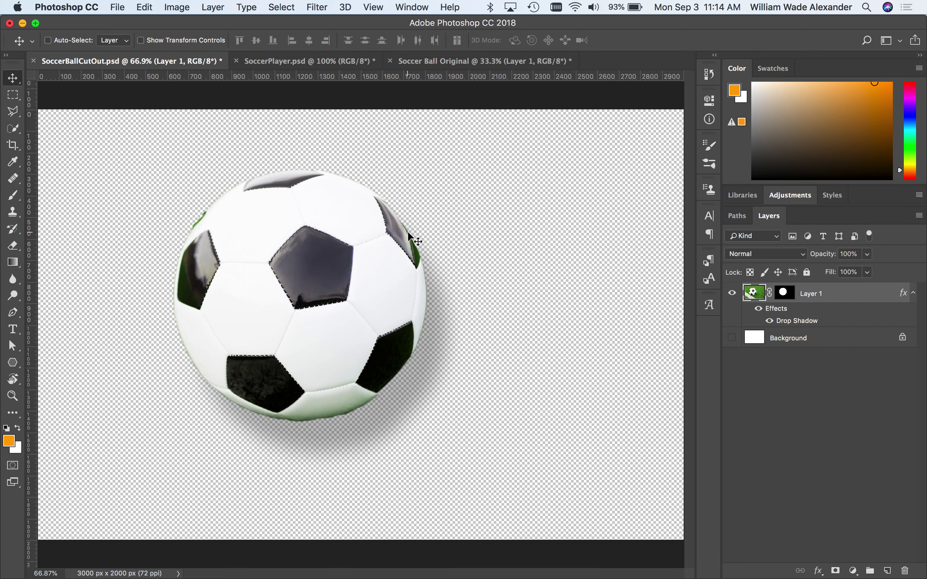
Reopen Save for Web and give the JPEG preview a pure red (ff0000) matte.
{"action": "key", "text": "super+alt+shift+s"}
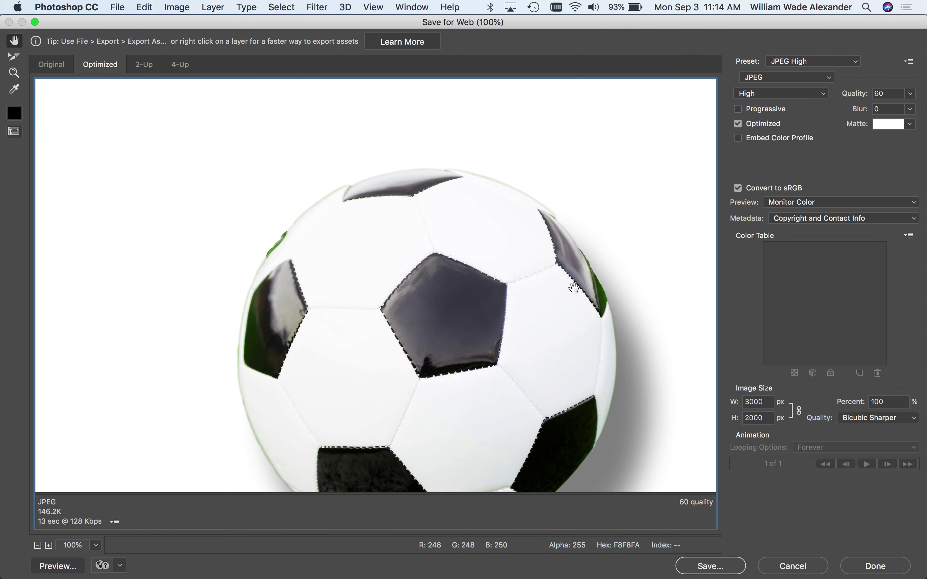
{"action": "left_click_drag", "start_coordinate": [457, 266], "coordinate": [406, 215]}
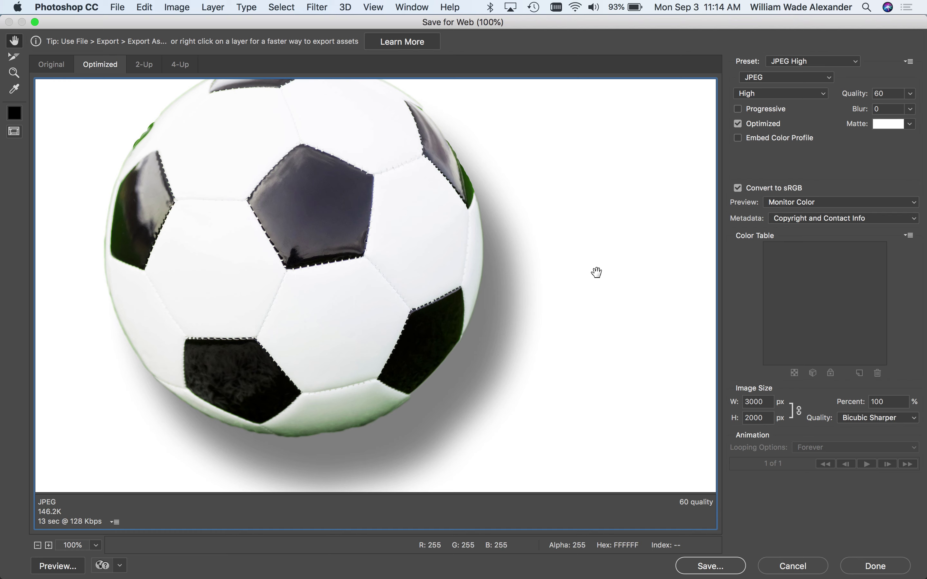
{"action": "left_click", "coordinate": [888, 124]}
{"action": "left_click_drag", "start_coordinate": [631, 352], "coordinate": [924, 233]}
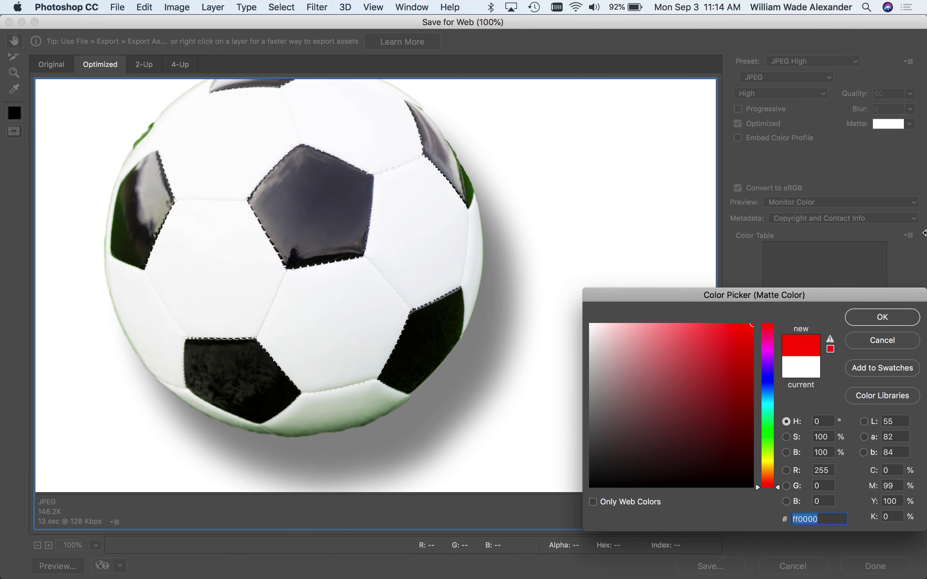
{"action": "left_click", "coordinate": [847, 316]}
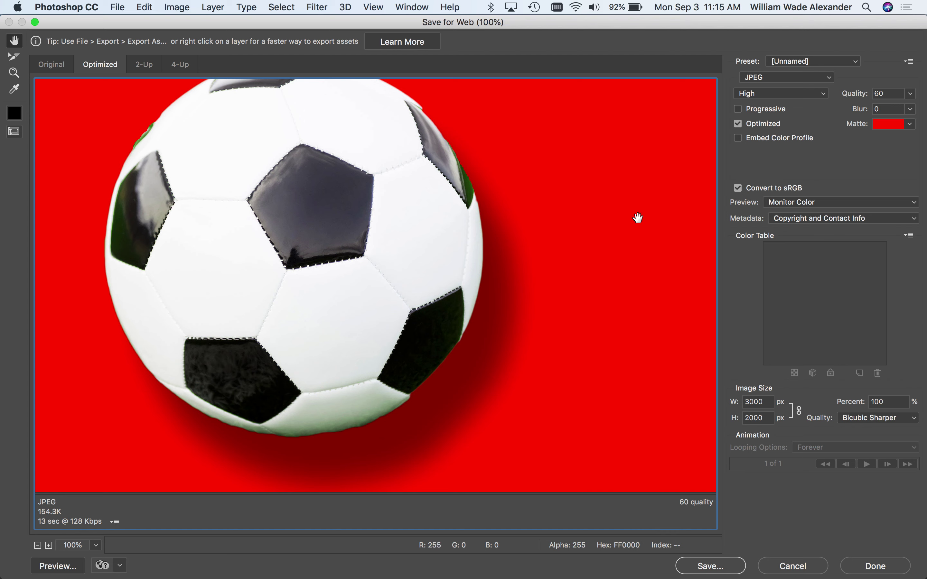
{"action": "left_click", "coordinate": [818, 61]}
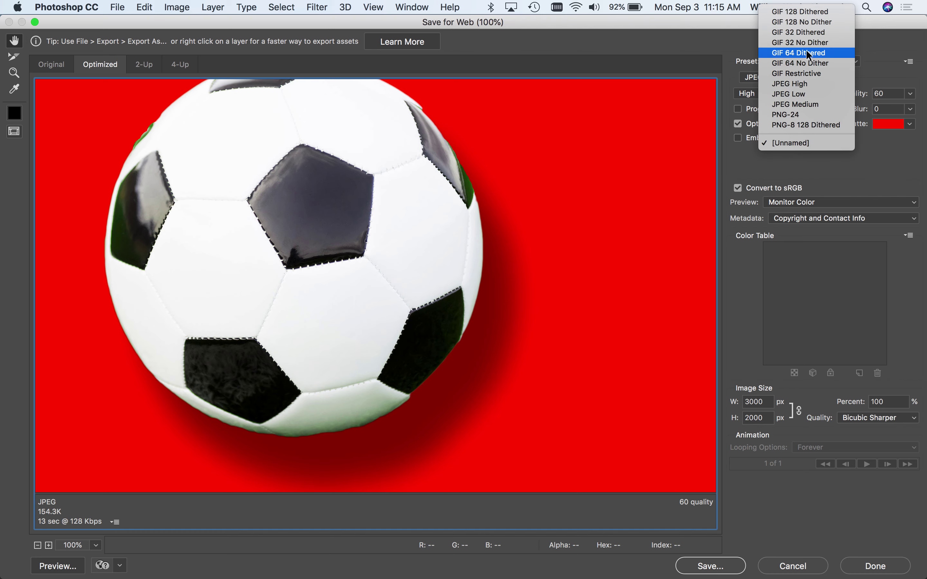
Switch to the GIF 64 Dithered preset and set its matte to pure red ff0000.
{"action": "left_click", "coordinate": [806, 52]}
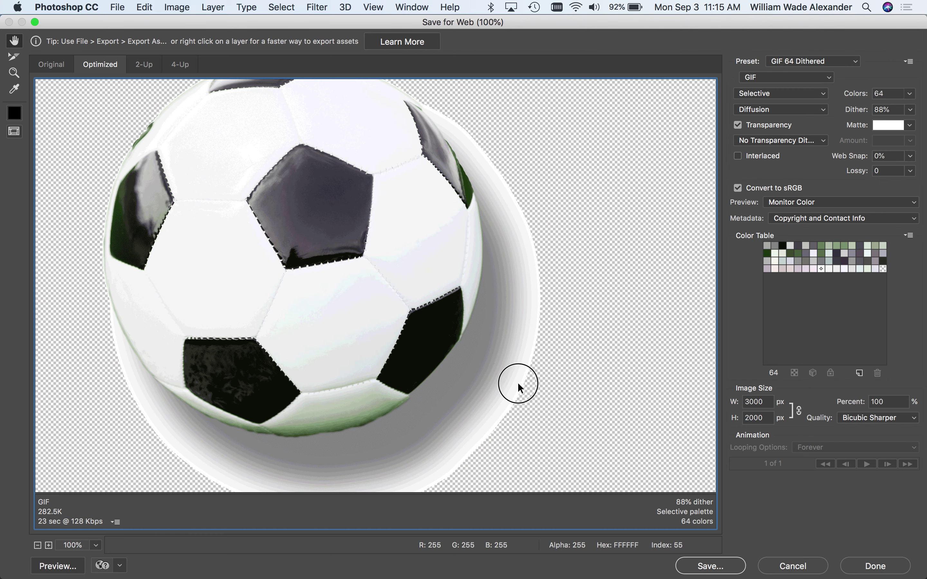
{"action": "left_click_drag", "start_coordinate": [517, 383], "coordinate": [509, 314]}
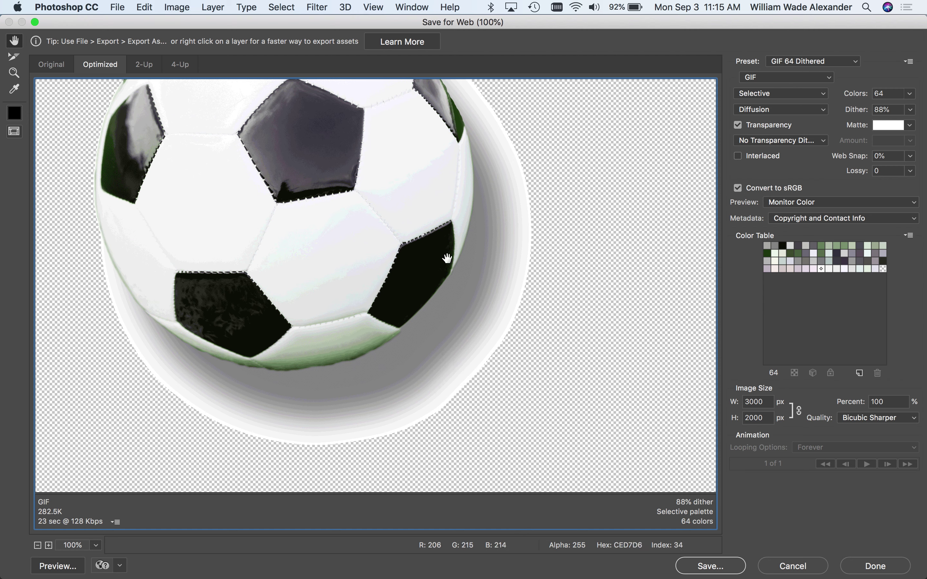
{"action": "left_click_drag", "start_coordinate": [455, 159], "coordinate": [470, 217]}
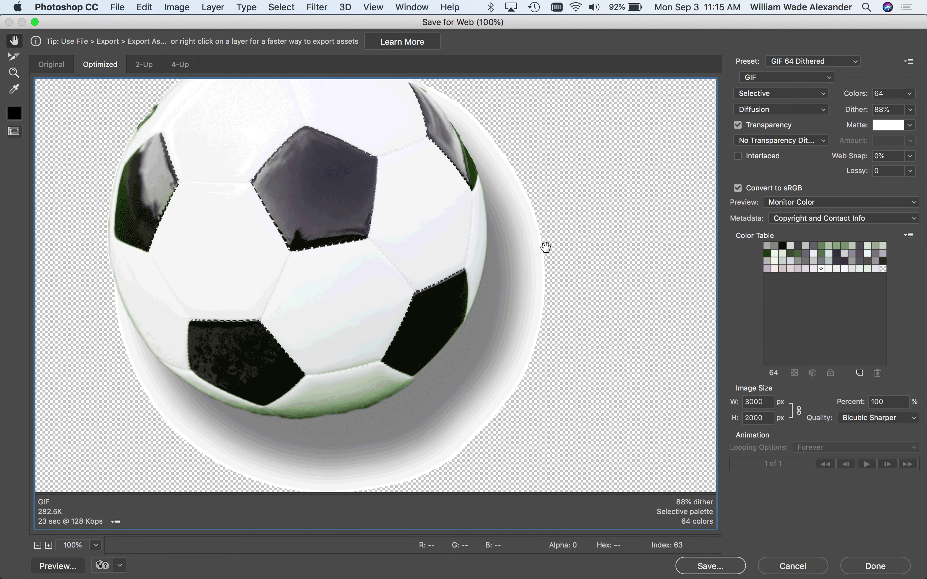
{"action": "left_click", "coordinate": [891, 129]}
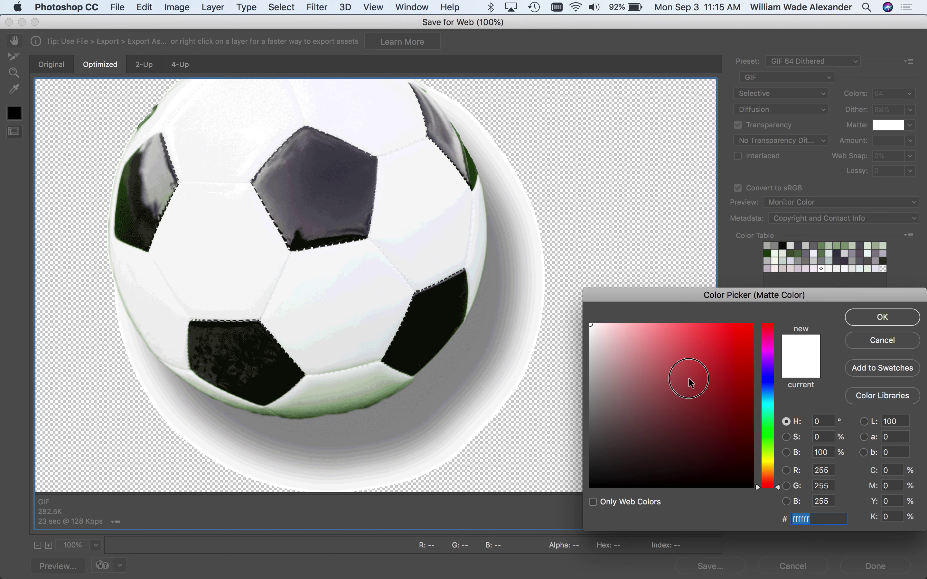
{"action": "left_click_drag", "start_coordinate": [689, 382], "coordinate": [818, 297]}
{"action": "key", "text": "Return"}
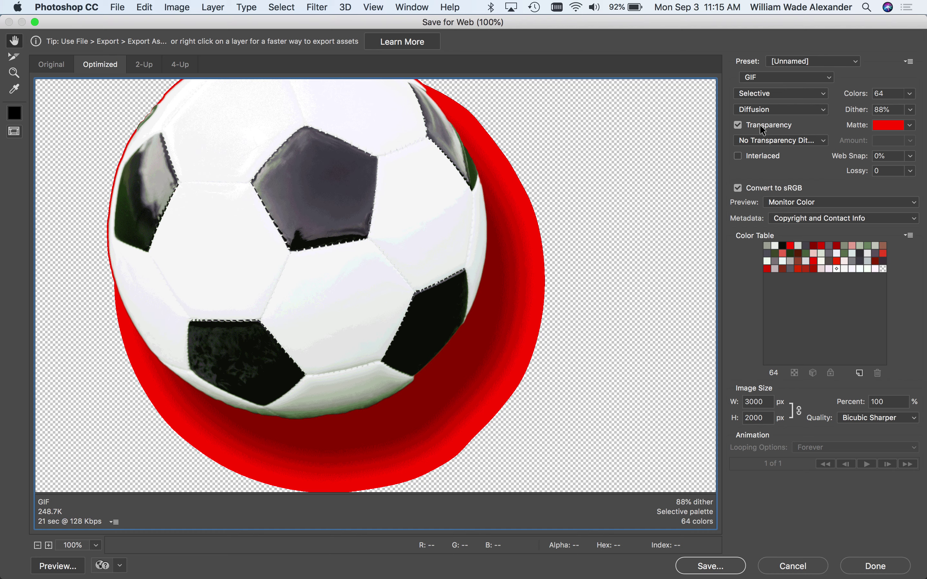
Switch the export preset to PNG-24 and pan the preview to inspect the soft shadow.
{"action": "left_click", "coordinate": [807, 64]}
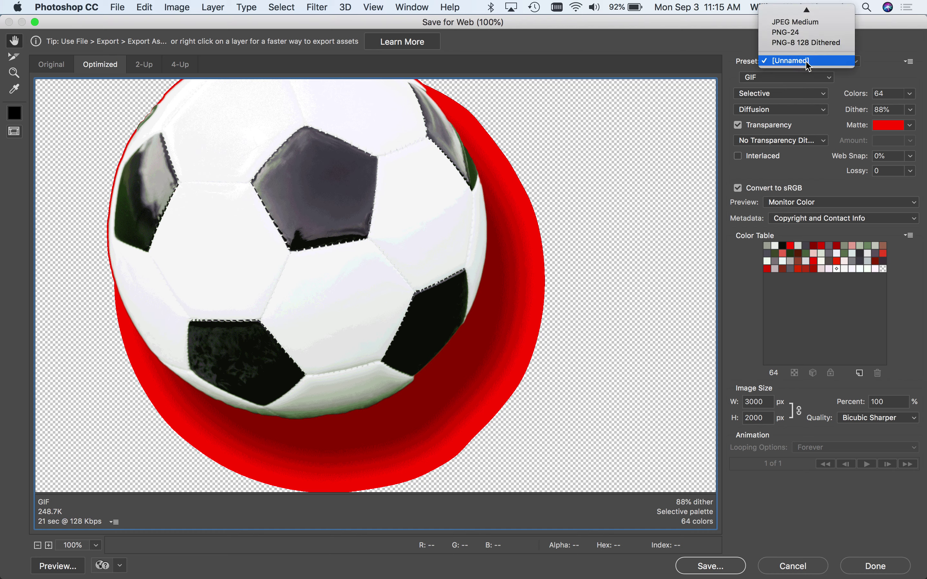
{"action": "left_click", "coordinate": [807, 31]}
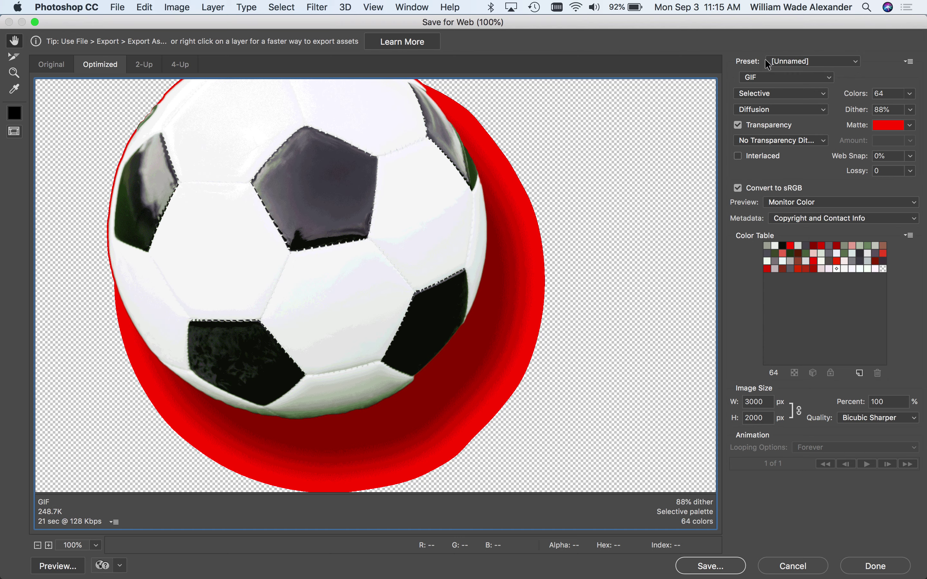
{"action": "left_click_drag", "start_coordinate": [417, 335], "coordinate": [397, 360]}
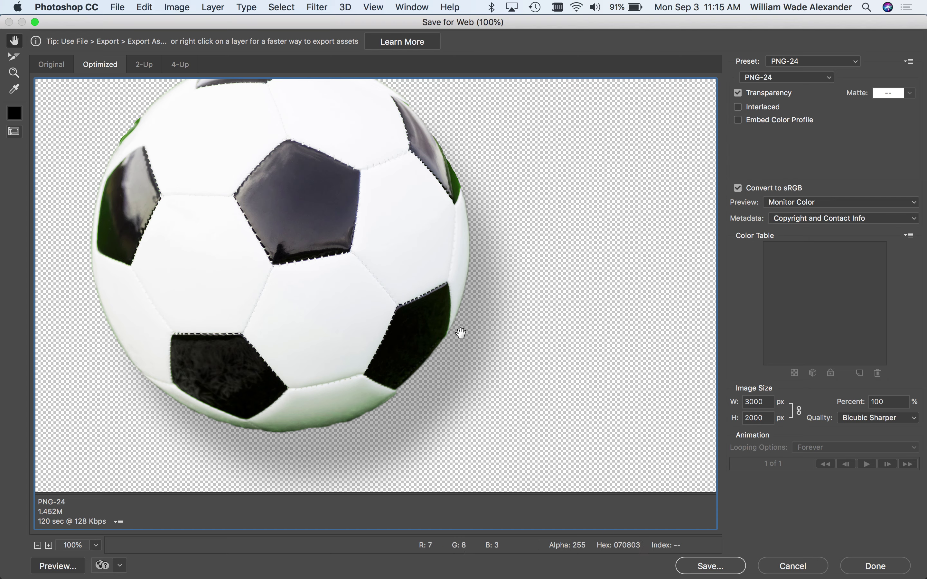
{"action": "left_click_drag", "start_coordinate": [397, 315], "coordinate": [535, 335]}
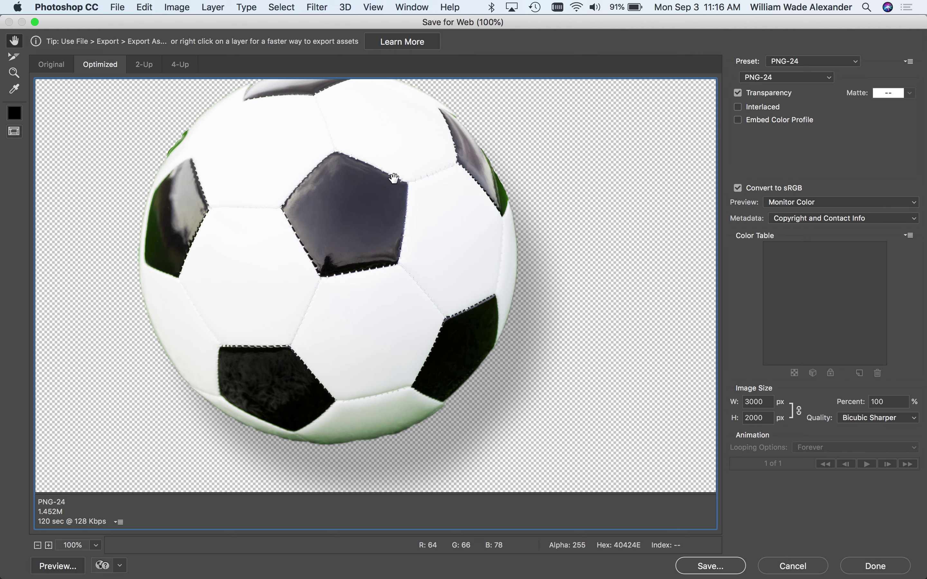
{"action": "left_click_drag", "start_coordinate": [394, 178], "coordinate": [374, 192]}
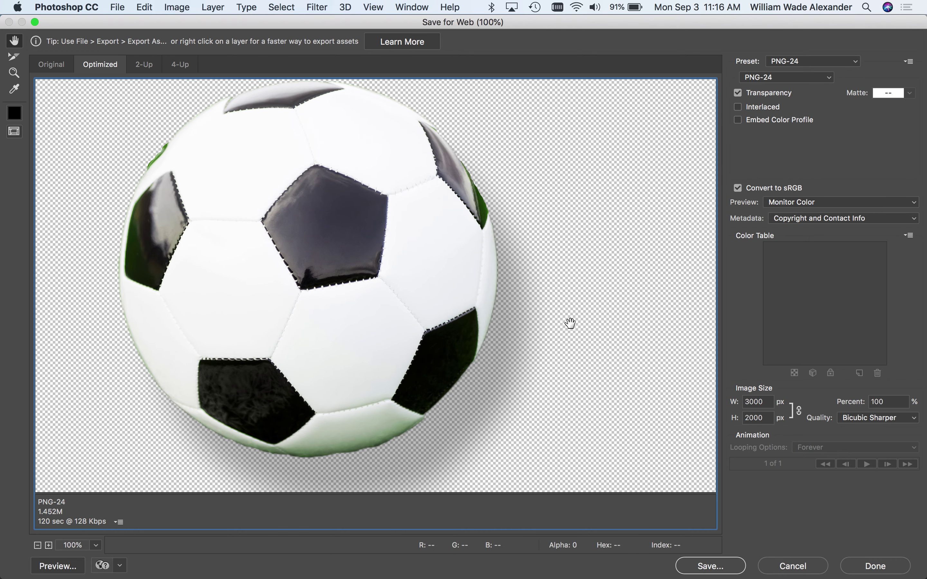
Cycle the preset through JPEG High, GIF 64 Dithered, PNG-24 and back to JPEG High.
{"action": "left_click", "coordinate": [779, 61]}
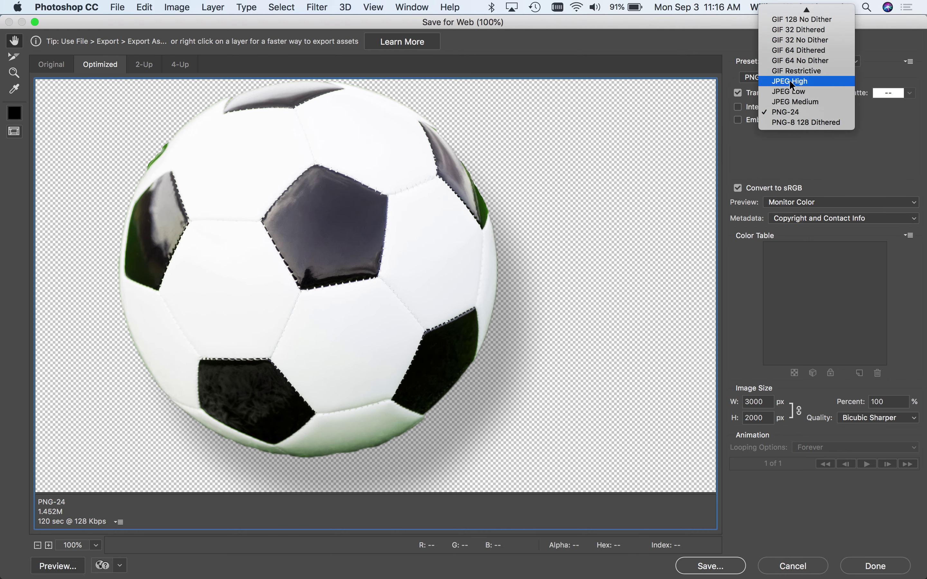
{"action": "left_click", "coordinate": [788, 82]}
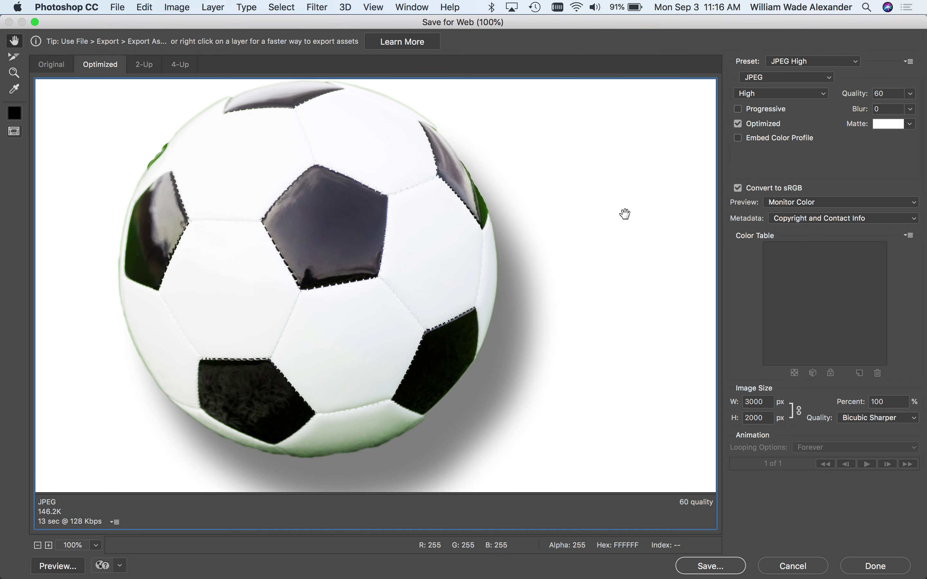
{"action": "left_click", "coordinate": [813, 61]}
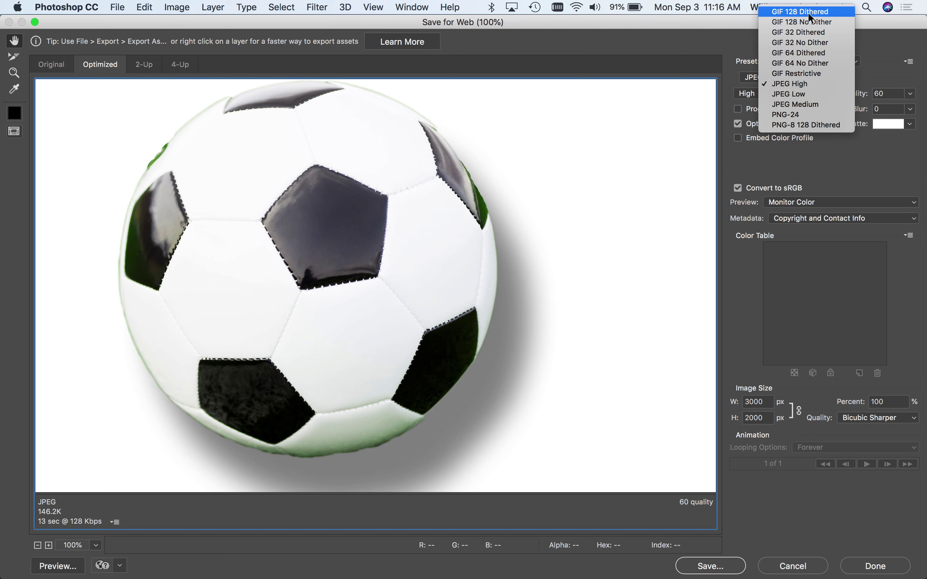
{"action": "left_click", "coordinate": [803, 53]}
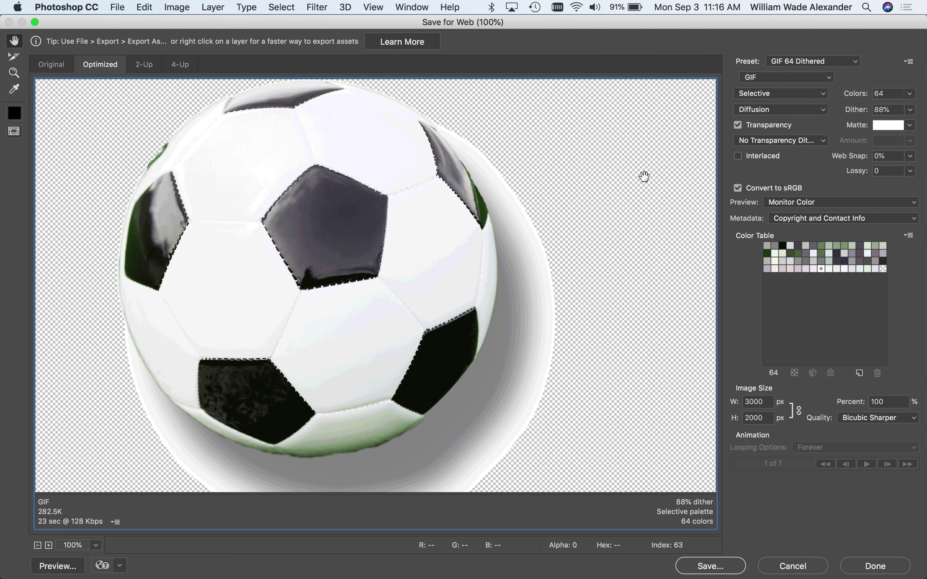
{"action": "scroll", "coordinate": [425, 260], "scroll_direction": "down", "scroll_amount": 3}
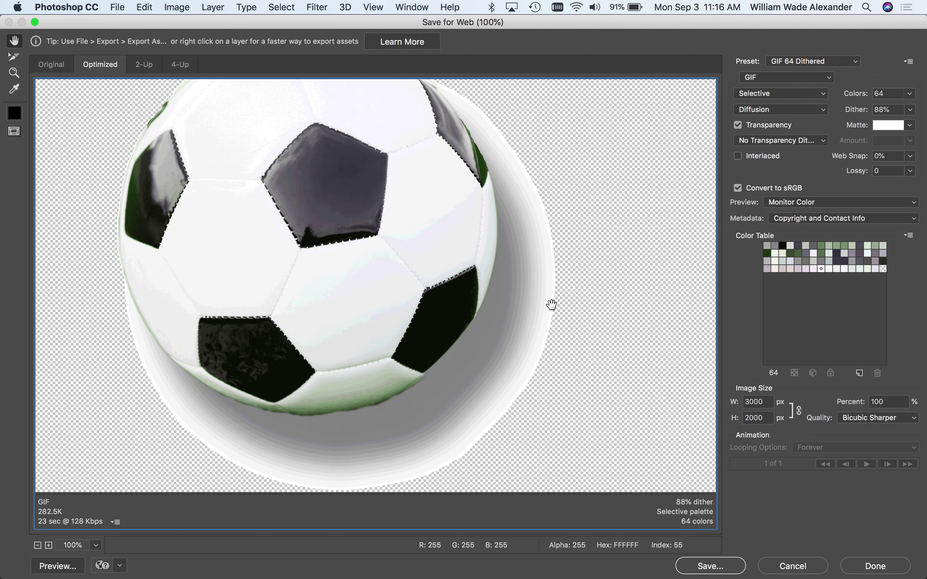
{"action": "left_click", "coordinate": [796, 58]}
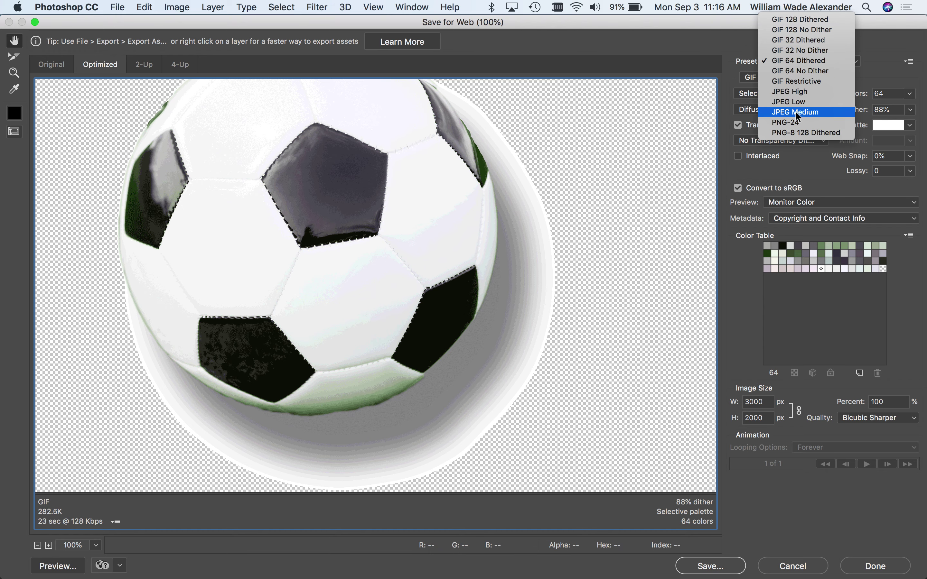
{"action": "left_click", "coordinate": [795, 122]}
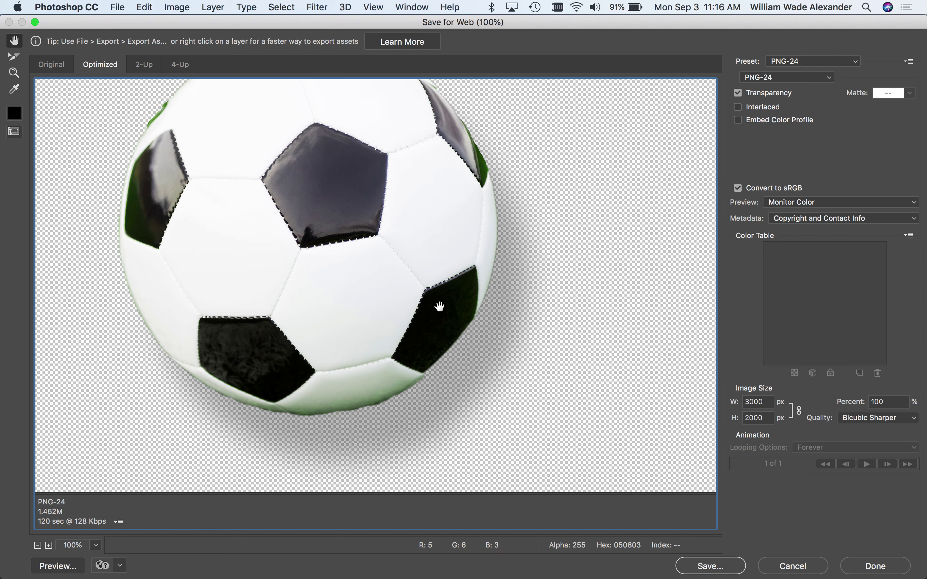
{"action": "left_click", "coordinate": [831, 60]}
{"action": "left_click", "coordinate": [827, 32]}
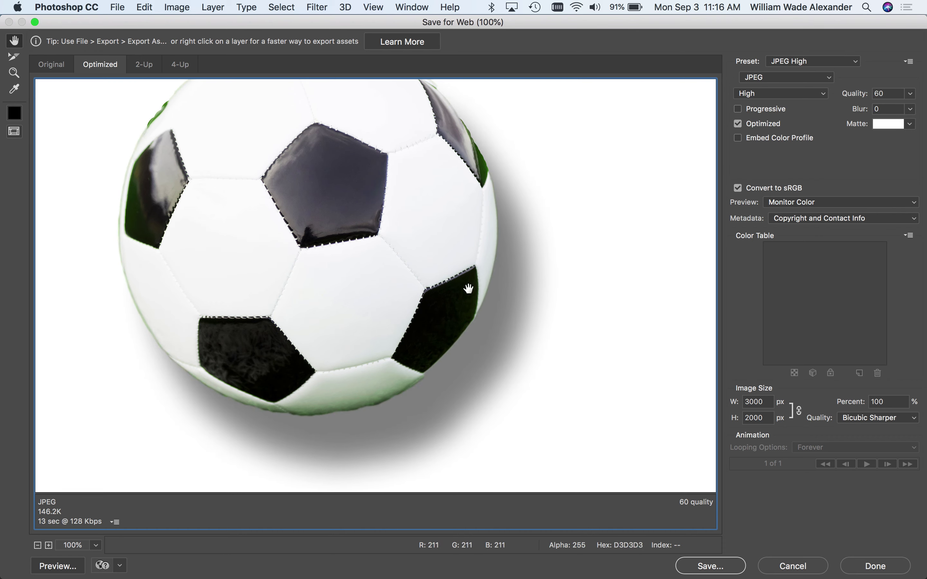
Set the JPEG High export's matte to pure red ff0000.
{"action": "left_click", "coordinate": [889, 123]}
{"action": "left_click", "coordinate": [752, 325]}
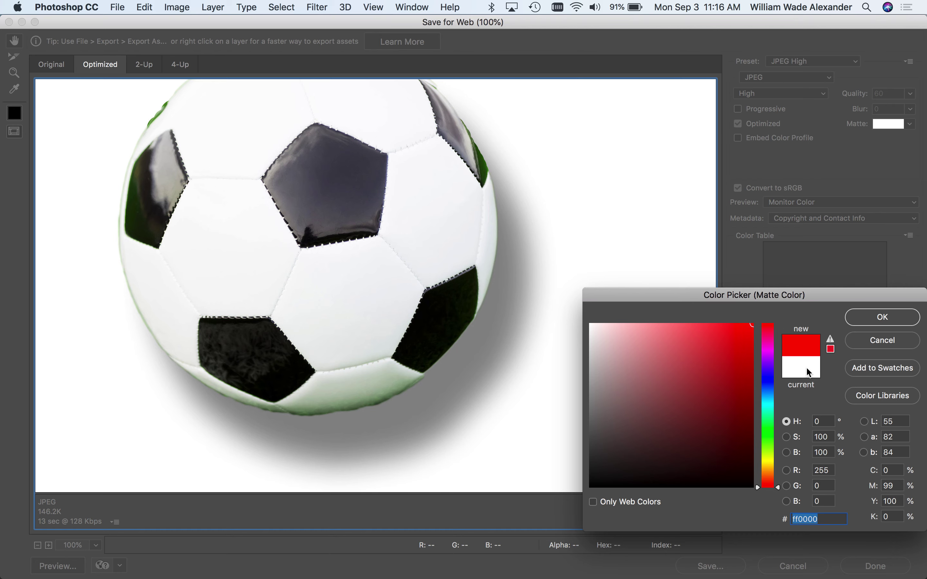
{"action": "left_click", "coordinate": [874, 318]}
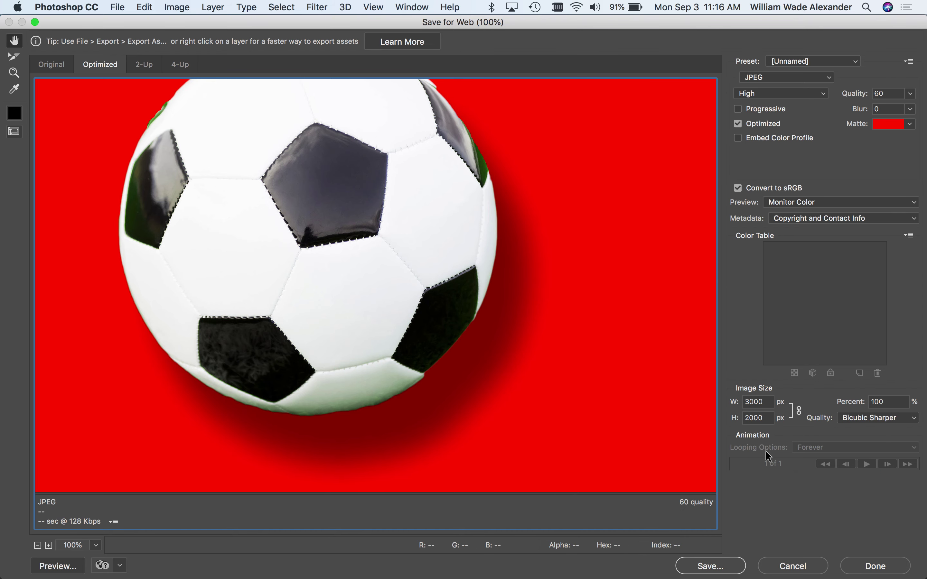
{"action": "left_click", "coordinate": [811, 60]}
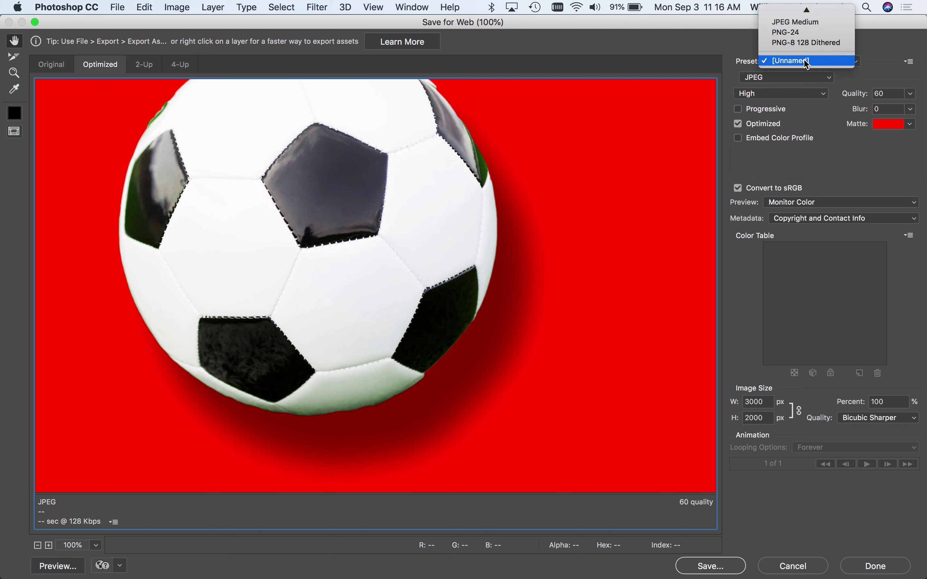
Choose PNG-24 and resize the output image to 600 × 400 px.
{"action": "left_click", "coordinate": [815, 33]}
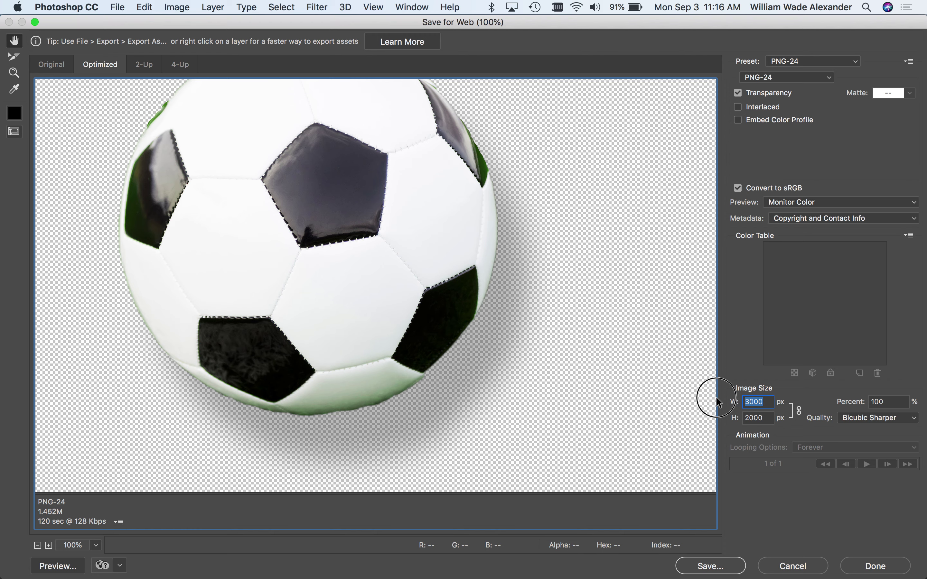
{"action": "type", "text": "60"}
{"action": "key", "text": "Tab"}
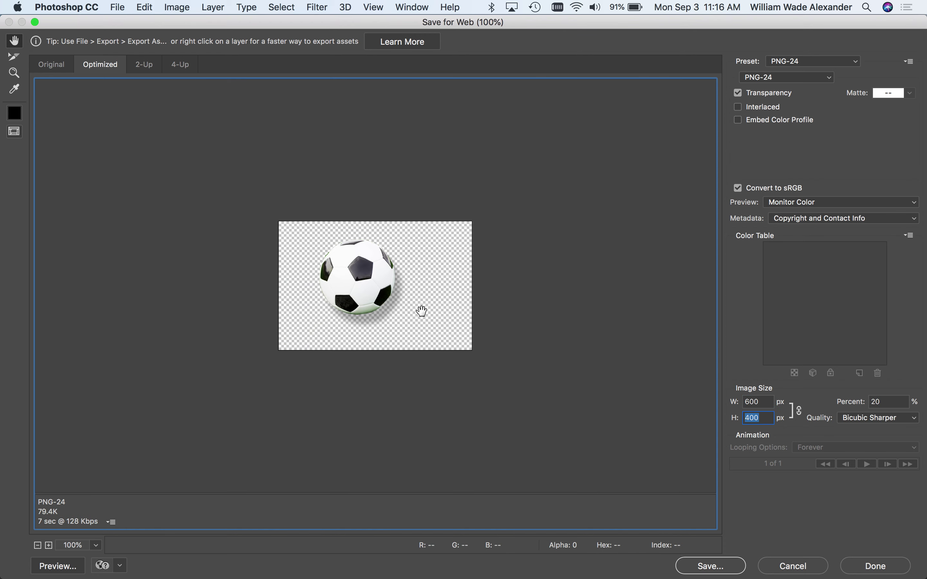
{"action": "left_click", "coordinate": [728, 572]}
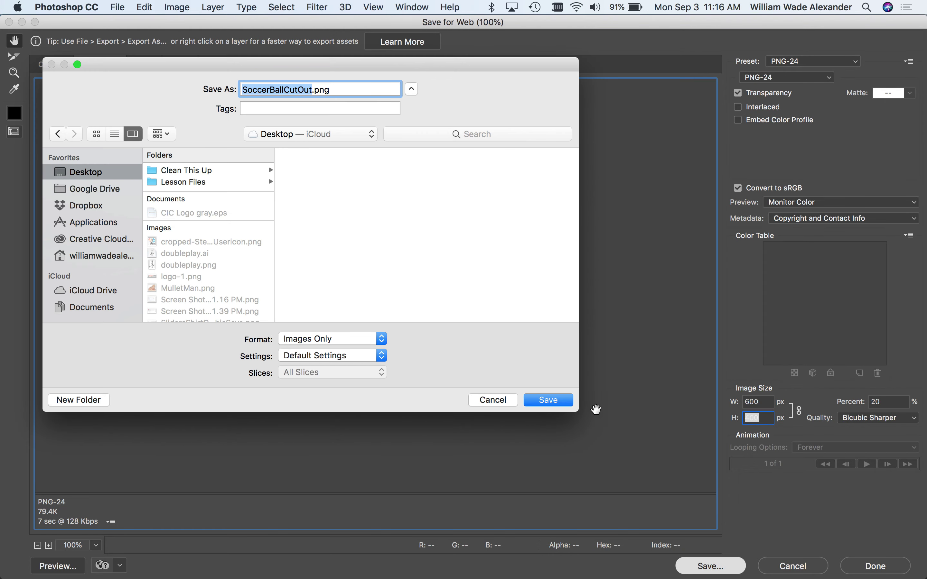
Save the export as SoccerBallCutOut.png on the Desktop, then switch to QuickTime Player.
{"action": "left_click", "coordinate": [548, 400]}
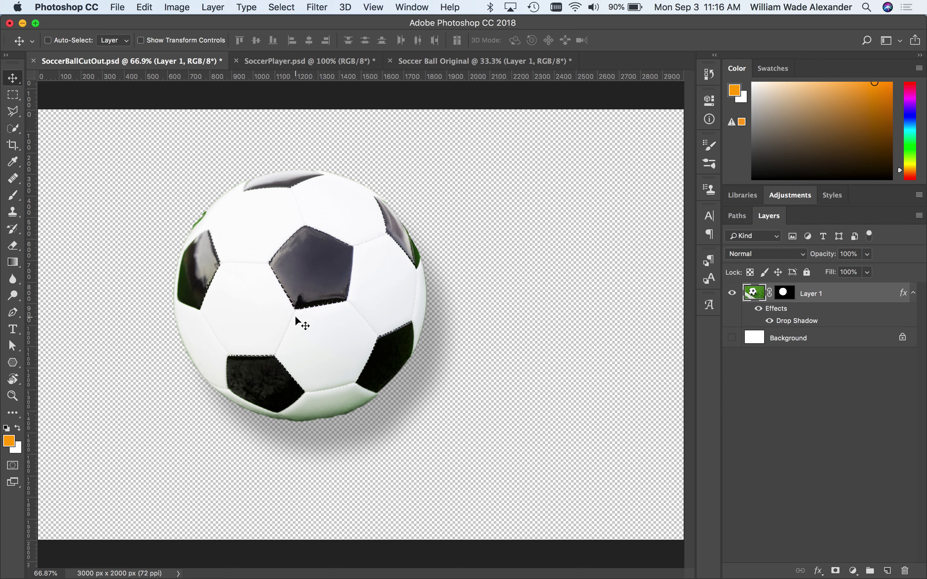
{"action": "mouse_move", "coordinate": [346, 578]}
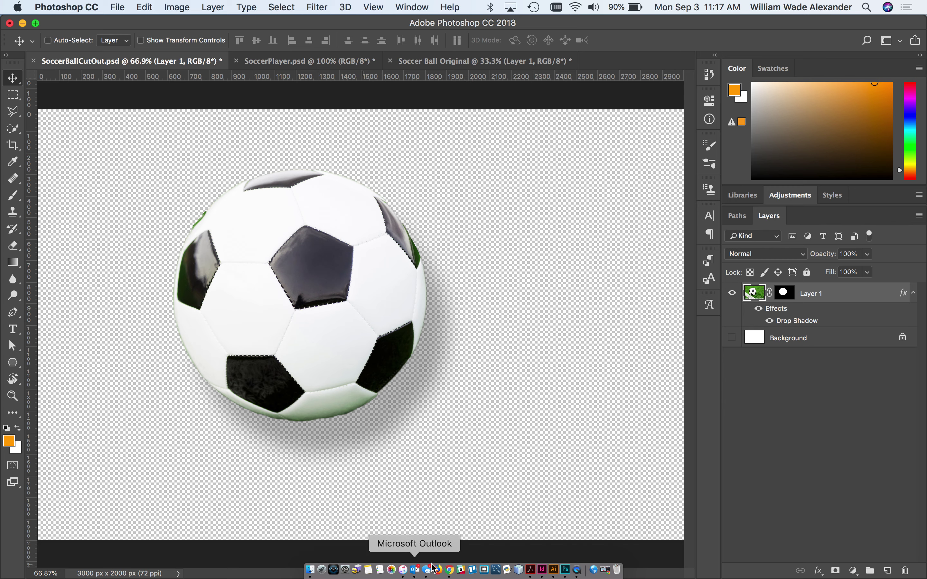
{"action": "left_click", "coordinate": [580, 572]}
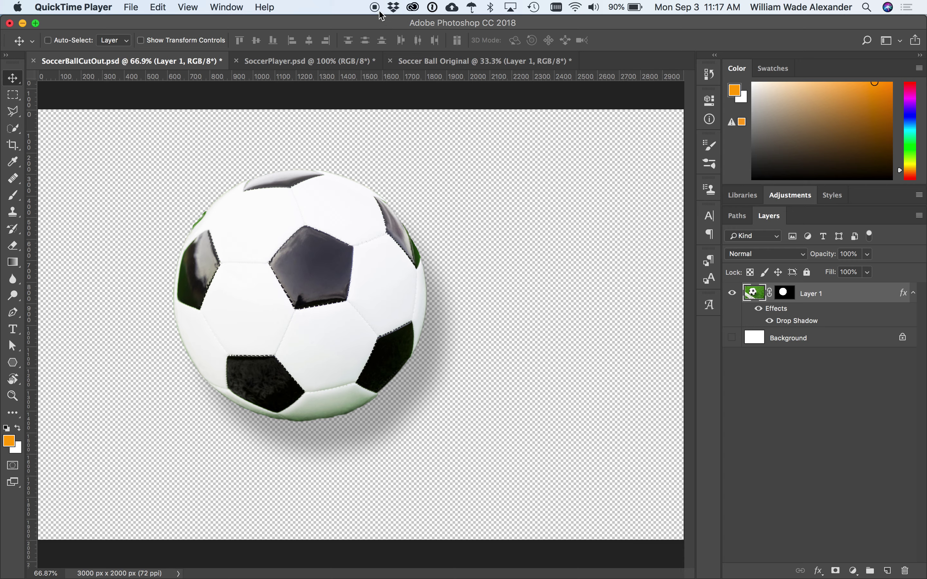